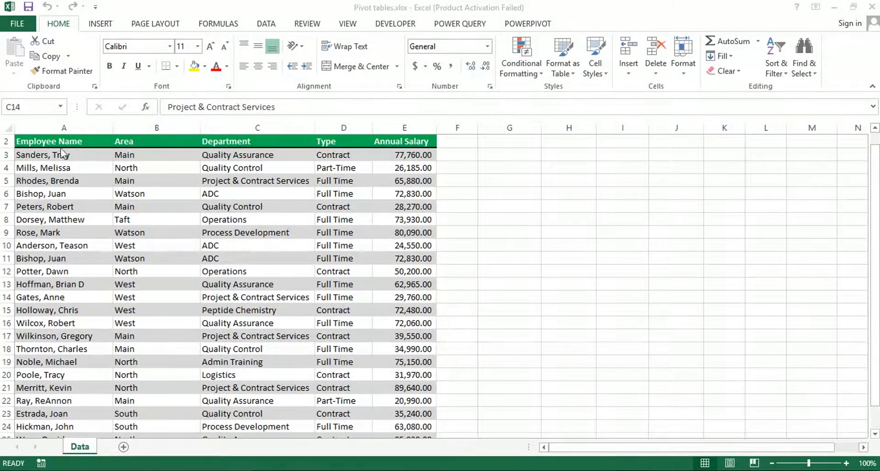
# Step: Examine the Employee Name, Area, Department, Type and Annual Salary columns of the employee data
pyautogui.moveTo(54, 152); pyautogui.dragTo(74, 284)
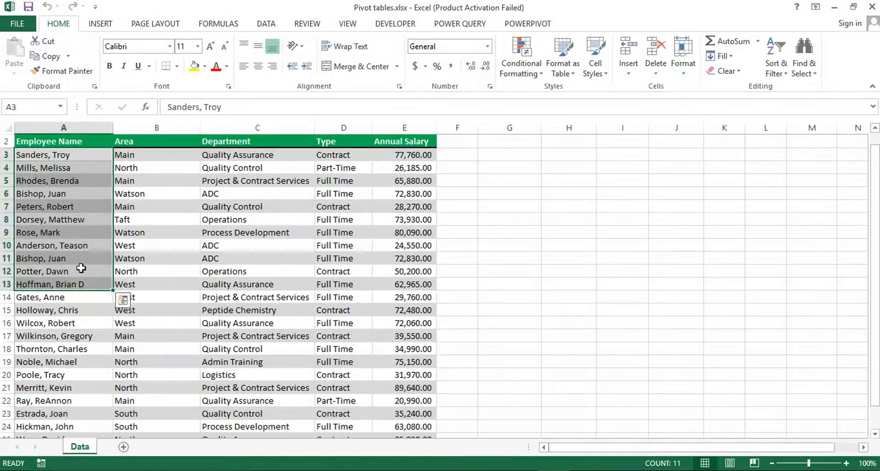
pyautogui.moveTo(149, 142); pyautogui.dragTo(147, 299)
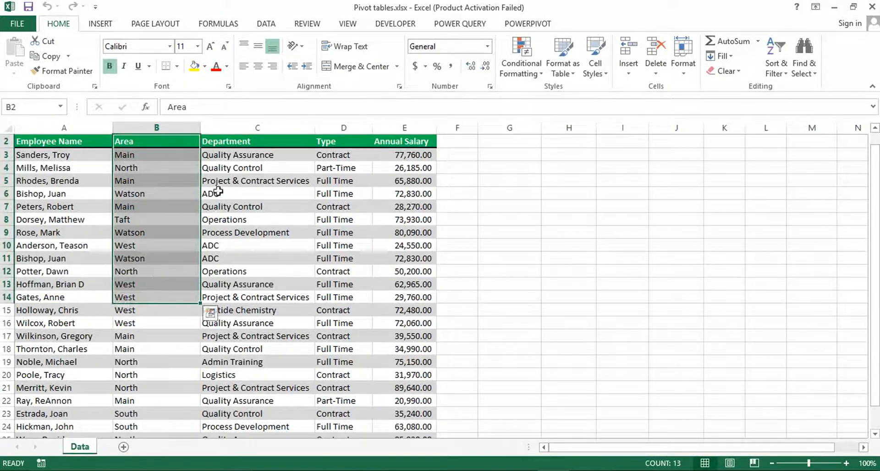
pyautogui.moveTo(257, 146); pyautogui.dragTo(256, 245)
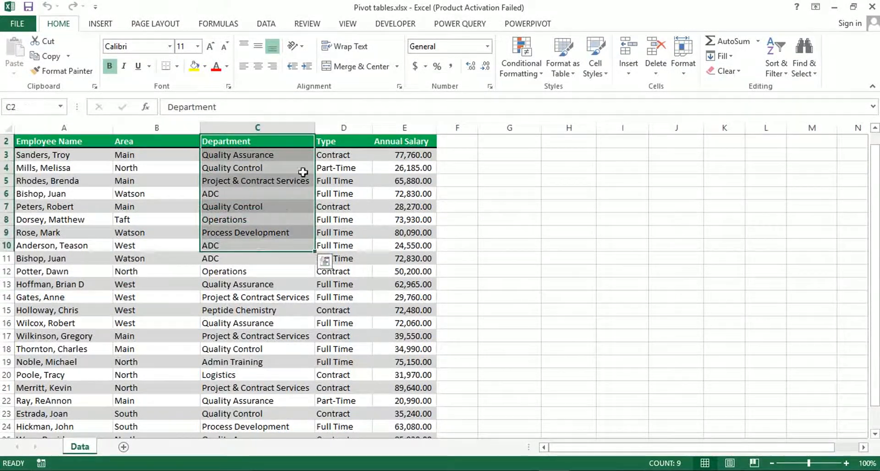
pyautogui.moveTo(331, 144); pyautogui.dragTo(336, 250)
pyautogui.click(336, 258)
pyautogui.click(336, 271)
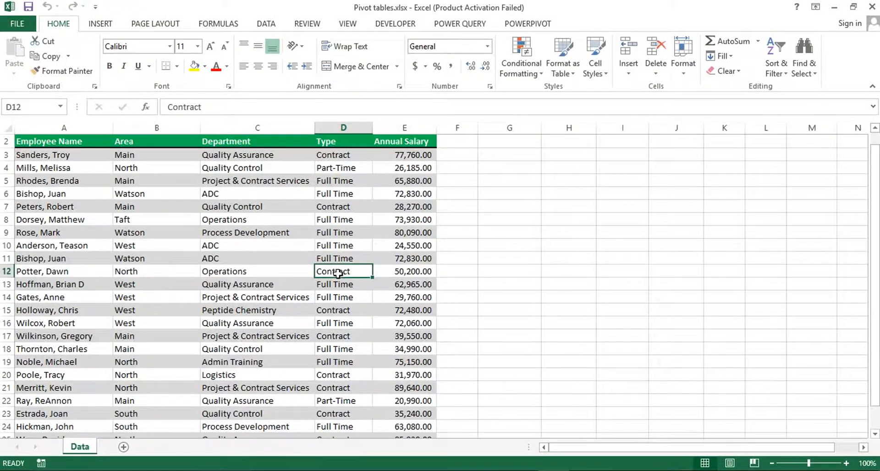
pyautogui.click(338, 283)
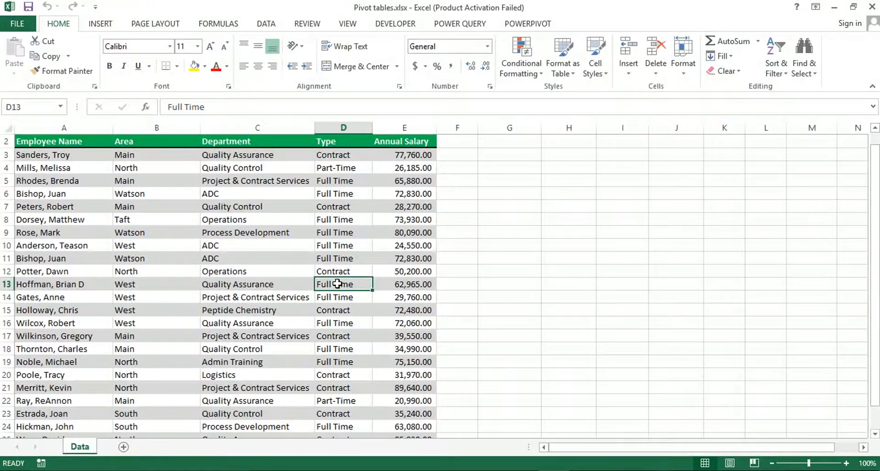
pyautogui.click(340, 387)
pyautogui.click(341, 401)
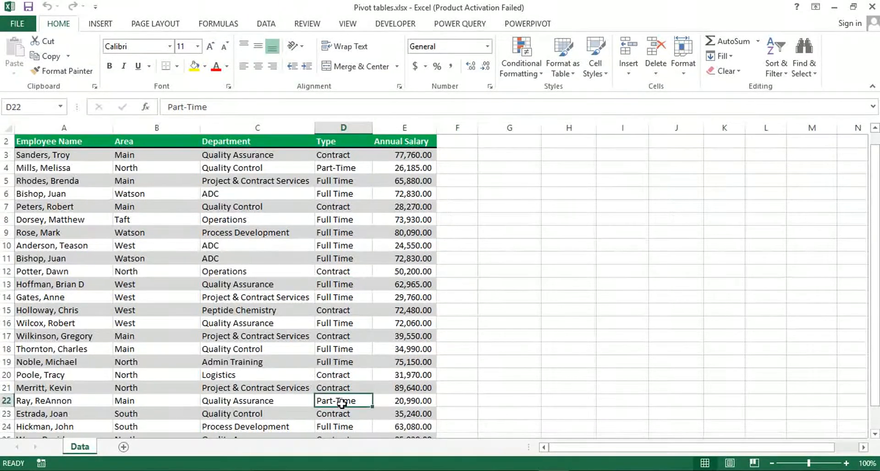
pyautogui.moveTo(412, 155); pyautogui.dragTo(405, 323)
pyautogui.click(403, 310)
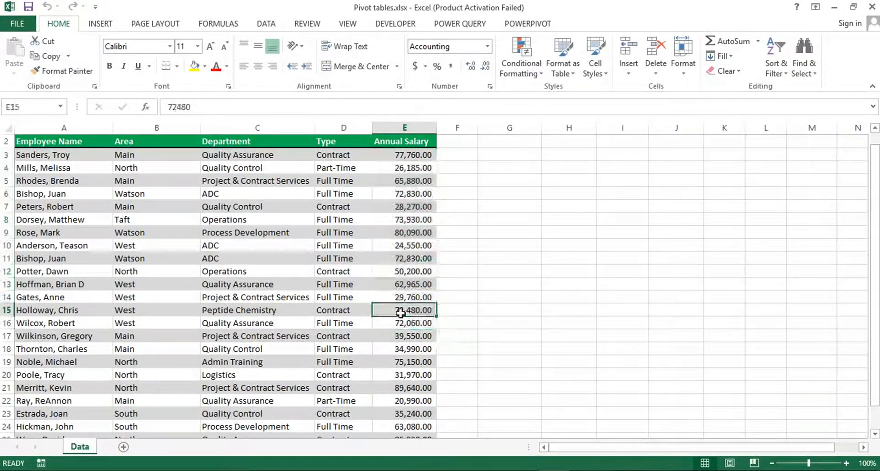
pyautogui.click(349, 312)
pyautogui.click(404, 297)
pyautogui.click(211, 259)
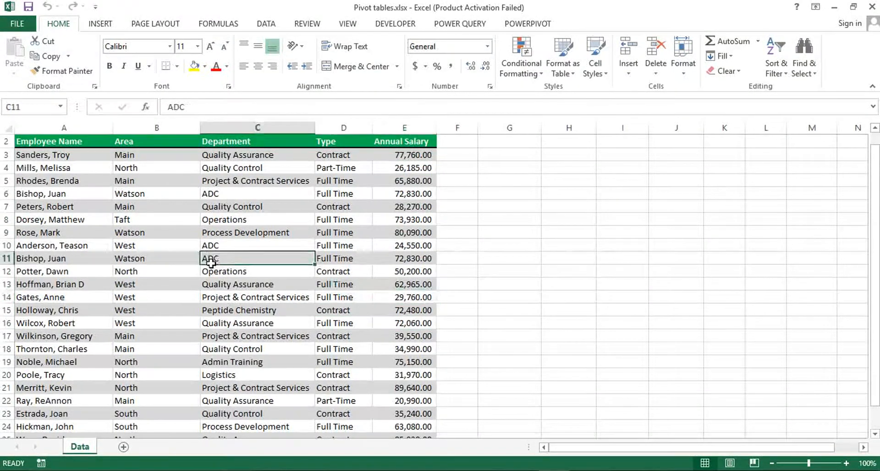
pyautogui.click(345, 244)
pyautogui.moveTo(389, 181); pyautogui.dragTo(403, 206)
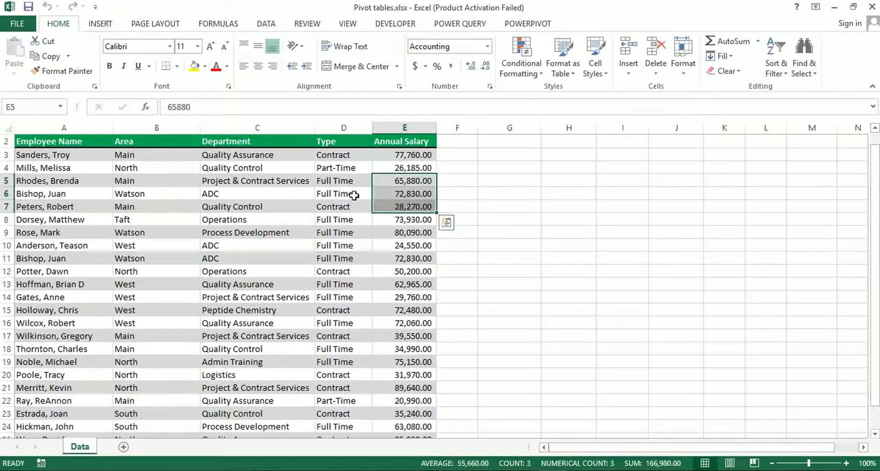
pyautogui.click(246, 193)
pyautogui.click(166, 190)
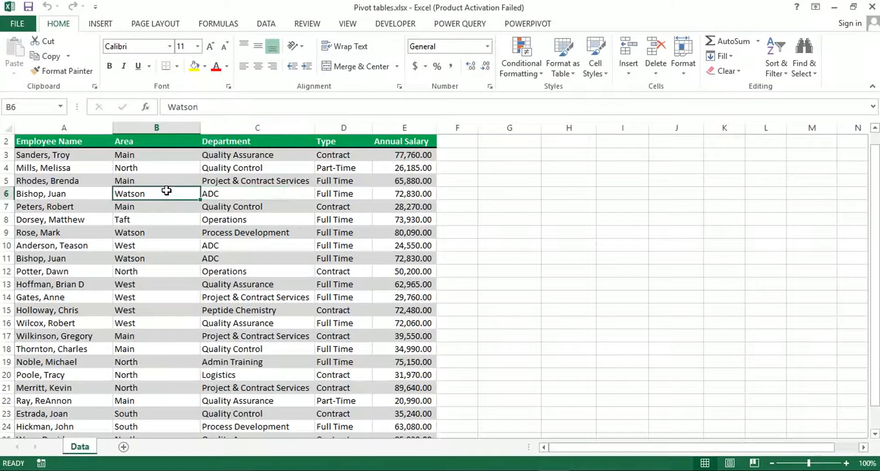
pyautogui.click(291, 294)
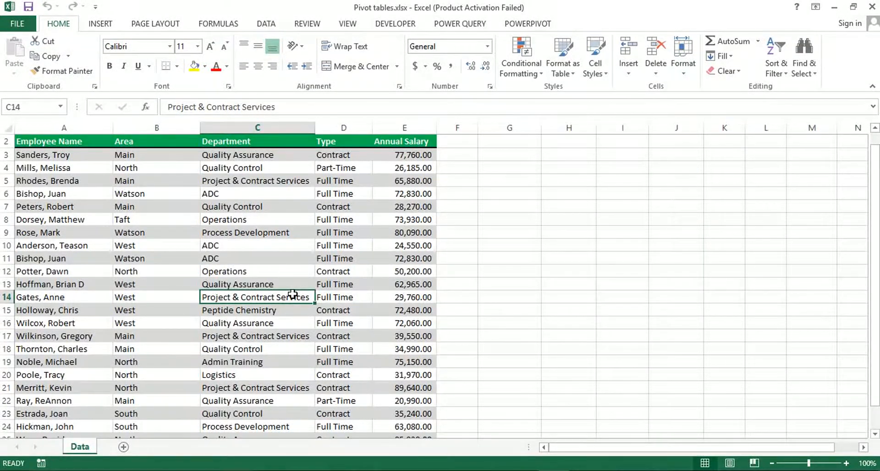
# Step: Enter the label Contract in cell G11, beside the employee data
pyautogui.click(586, 254)
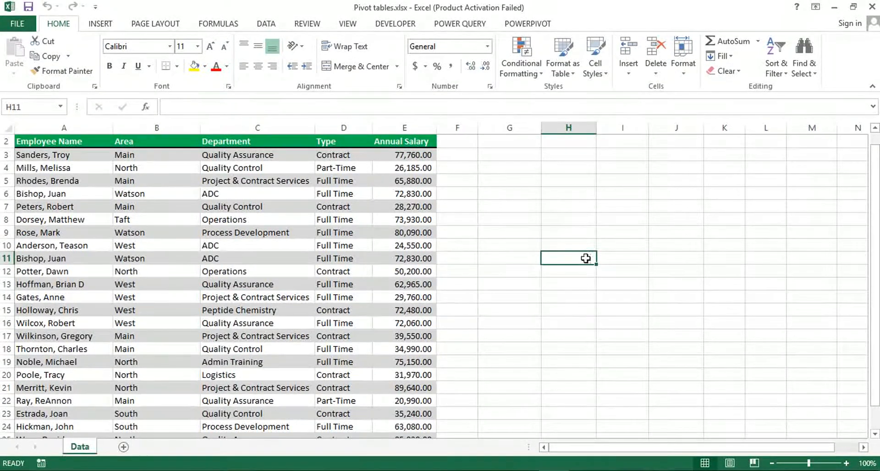
pyautogui.click(517, 258)
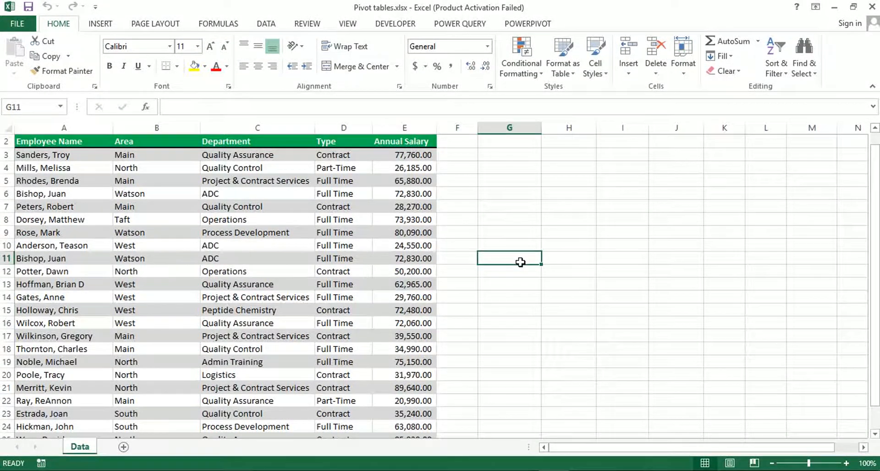
pyautogui.write('Contract')
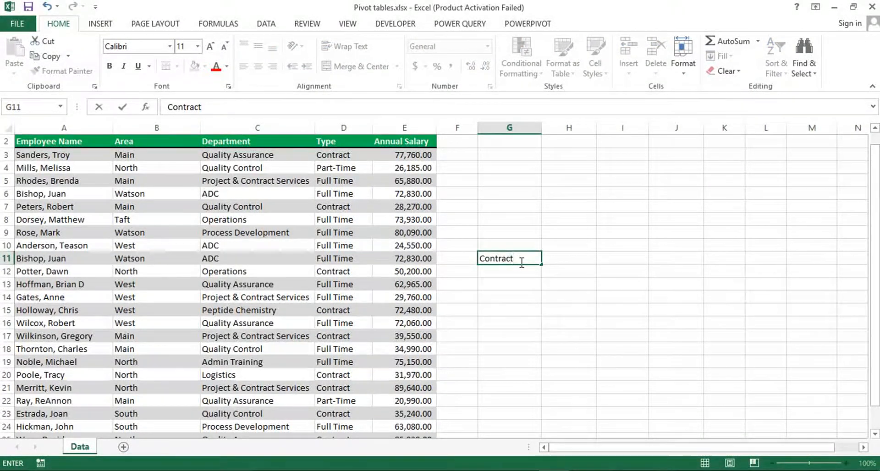
pyautogui.press('Tab')
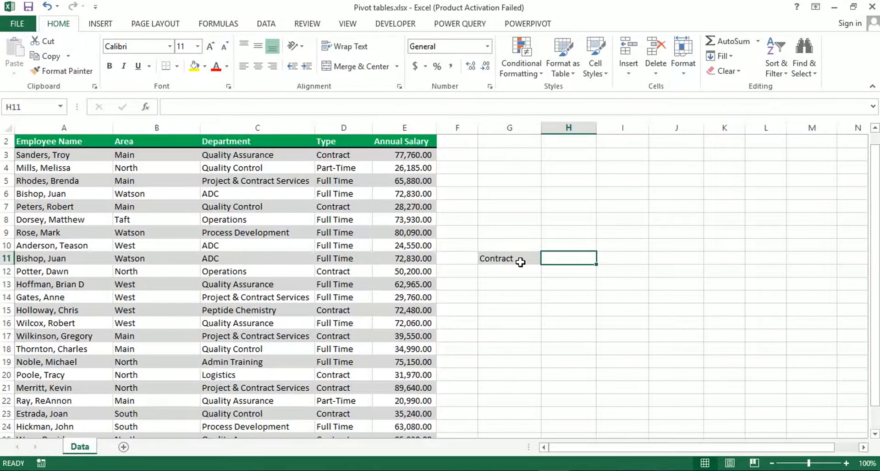
# Step: In H11, enter a SUMIF formula with range D3:D26, criteria G11 and sum range E3:E26 to total contract salaries
pyautogui.write('=su')
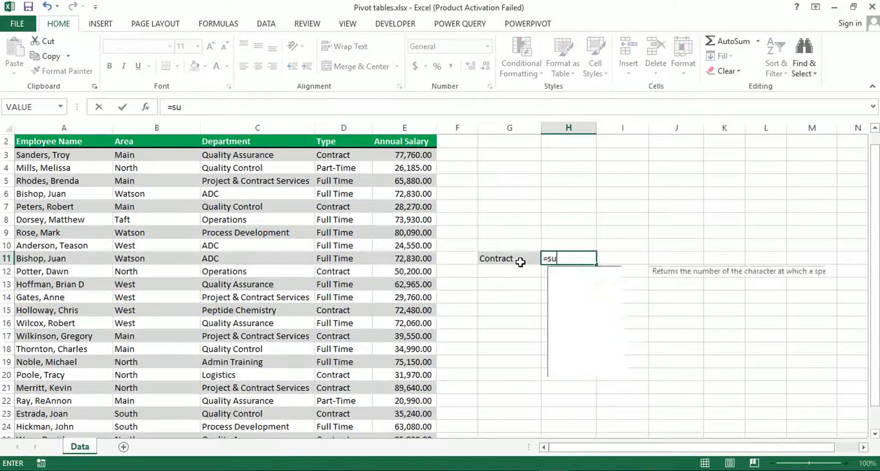
pyautogui.write('mif')
pyautogui.press('Tab')
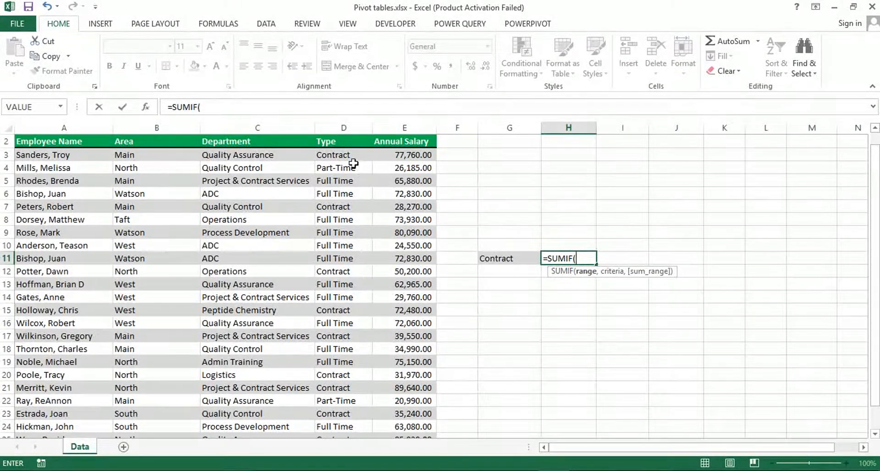
pyautogui.moveTo(350, 156); pyautogui.dragTo(344, 412)
pyautogui.write(',')
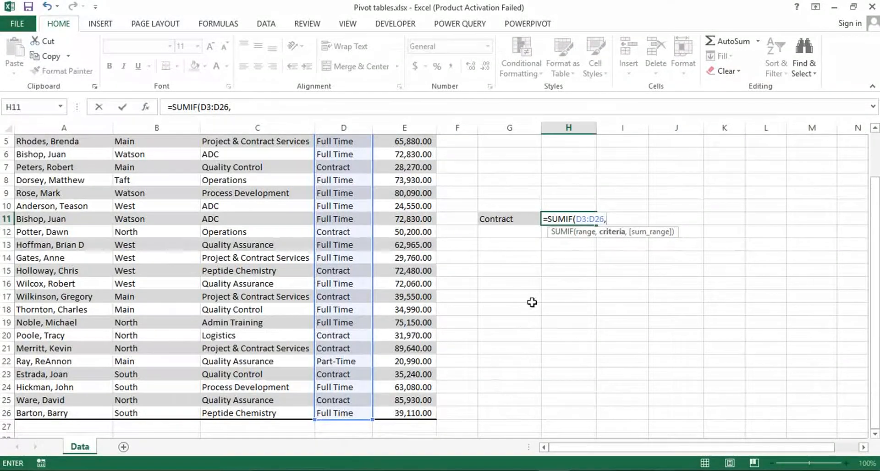
pyautogui.click(509, 219)
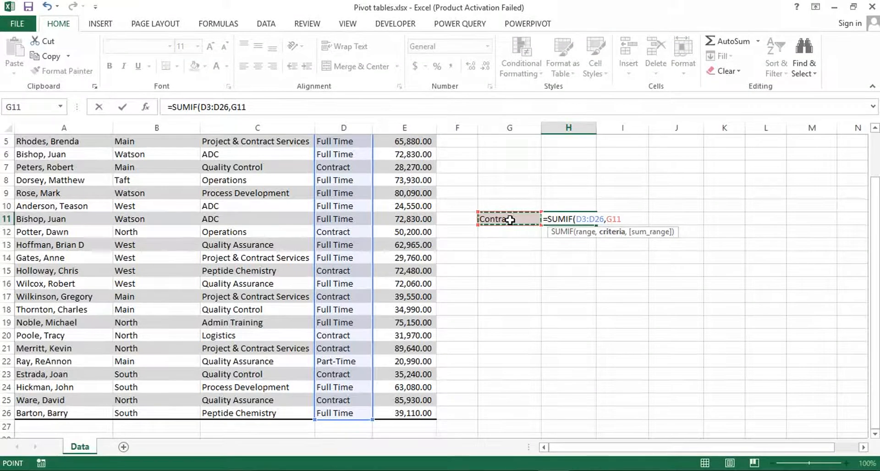
pyautogui.write(',')
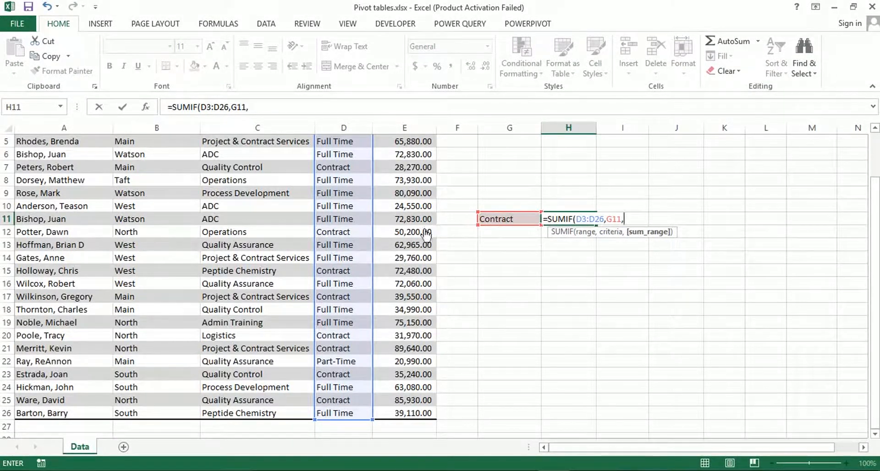
pyautogui.moveTo(420, 415); pyautogui.dragTo(414, 171)
pyautogui.press('Return')
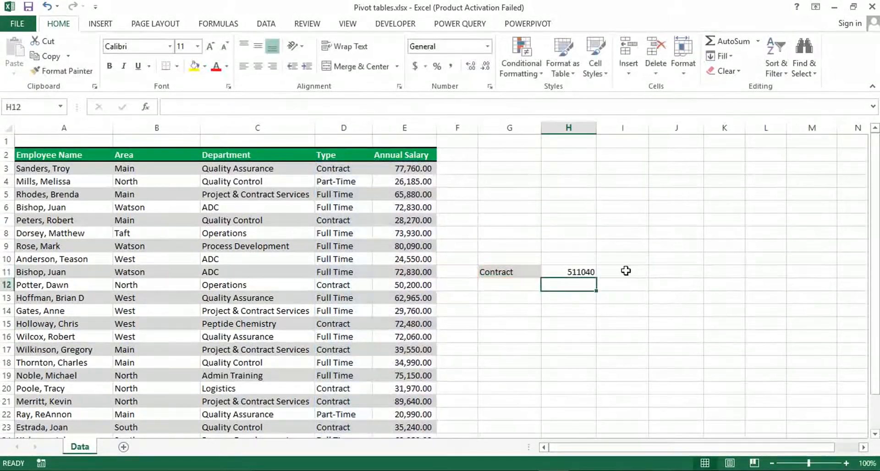
# Step: Apply the comma number style to the SUMIF result in H11
pyautogui.click(573, 271)
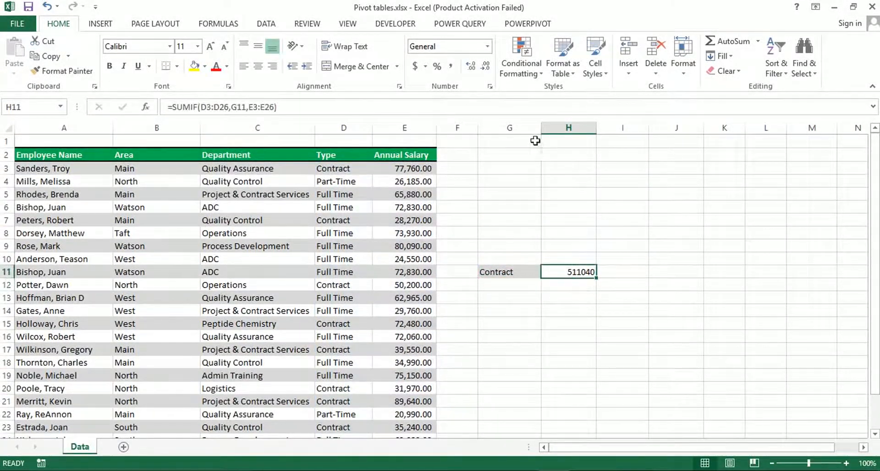
pyautogui.click(450, 70)
pyautogui.click(516, 278)
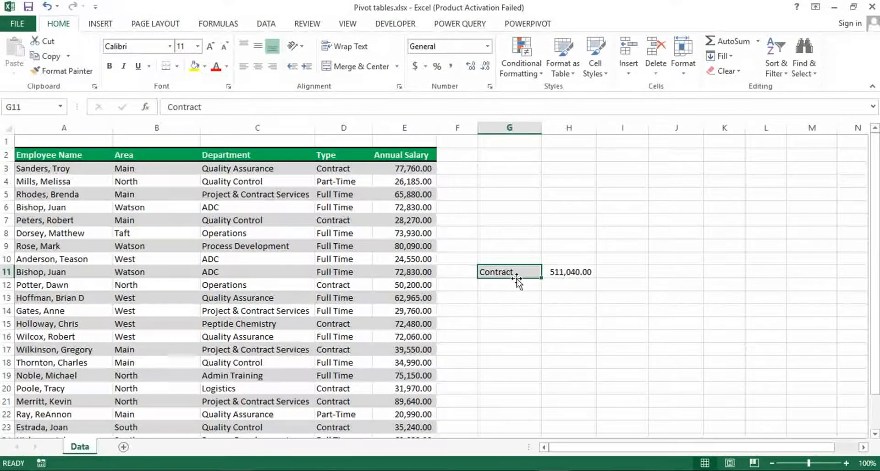
pyautogui.click(572, 276)
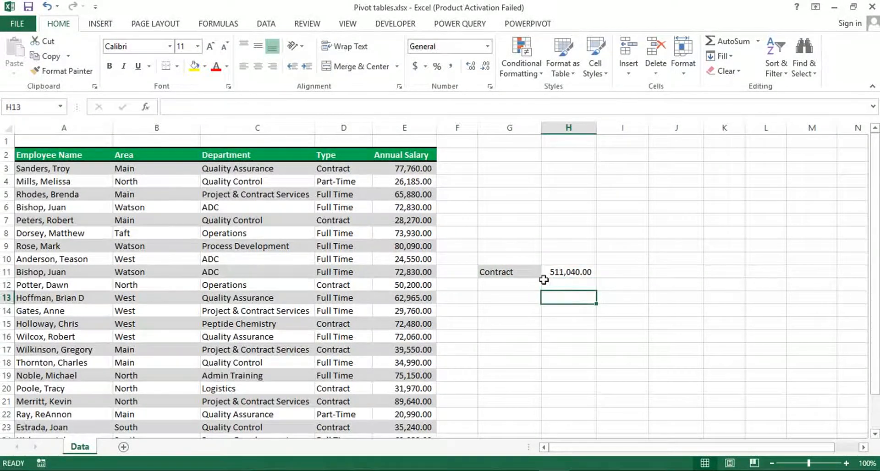
# Step: Clear the contents of the label and formula cells G11:H11
pyautogui.moveTo(519, 276); pyautogui.dragTo(590, 274)
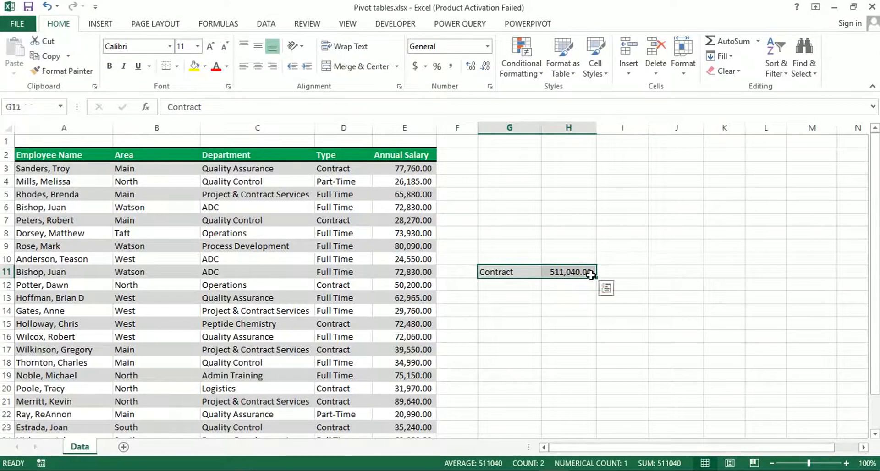
pyautogui.press('Delete')
pyautogui.click(377, 269)
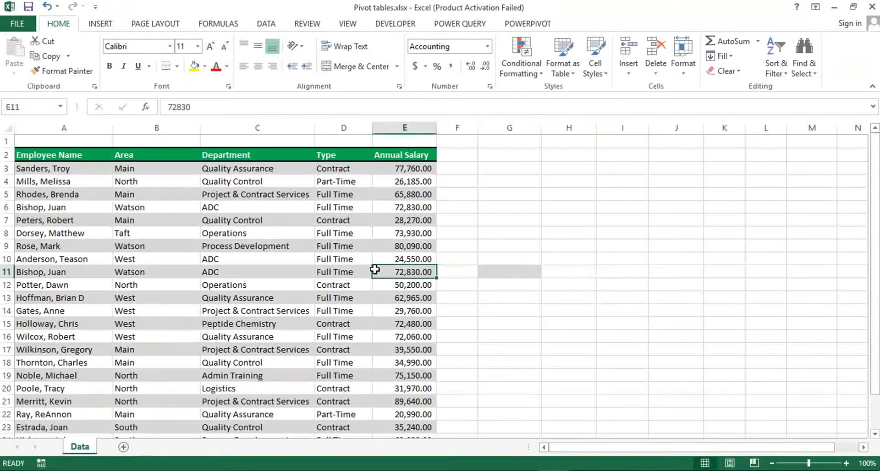
# Step: Create a PivotTable from Data!$A$2:$E$26 on a new worksheet, without adding the data to the Data Model
pyautogui.click(255, 272)
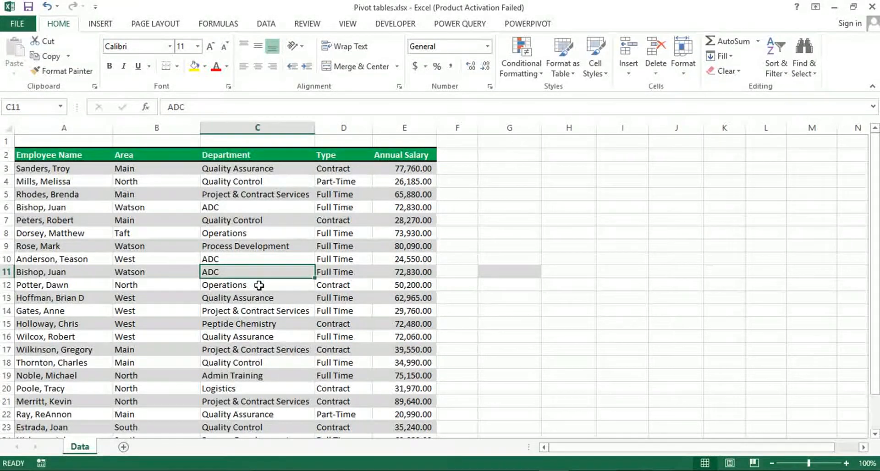
pyautogui.click(109, 25)
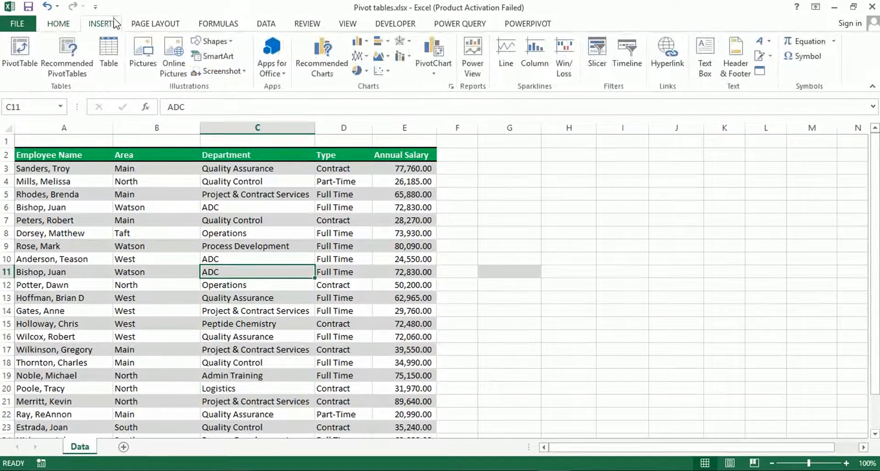
pyautogui.click(21, 63)
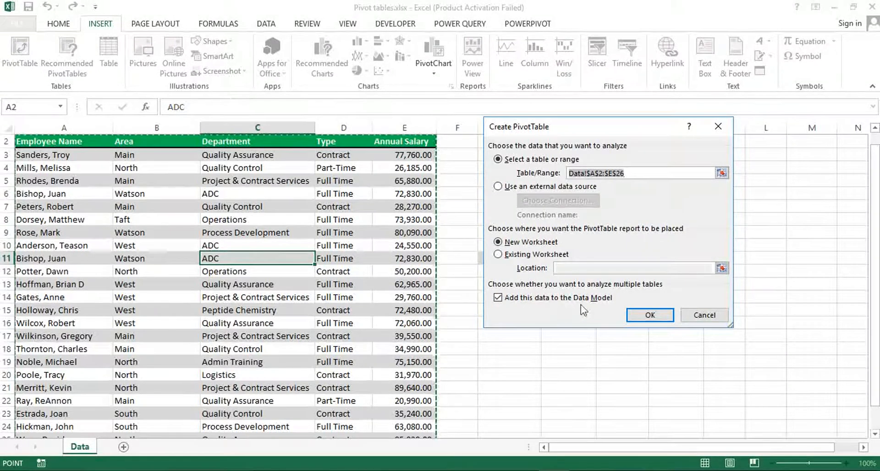
pyautogui.click(498, 299)
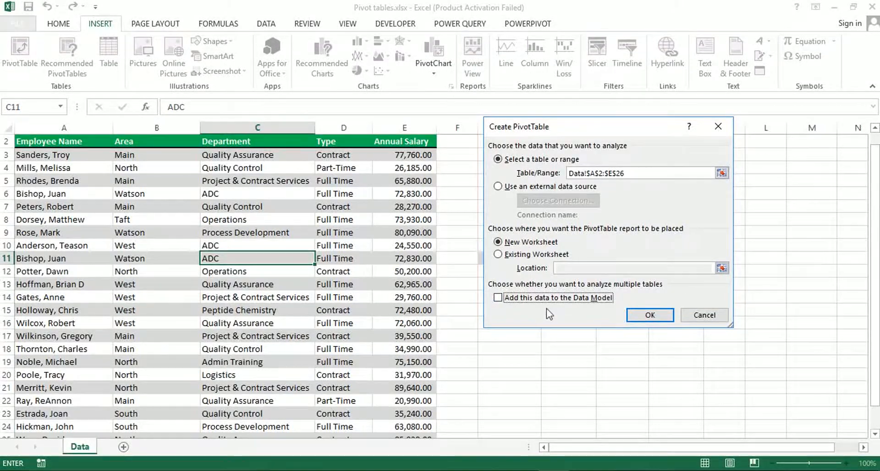
pyautogui.click(649, 315)
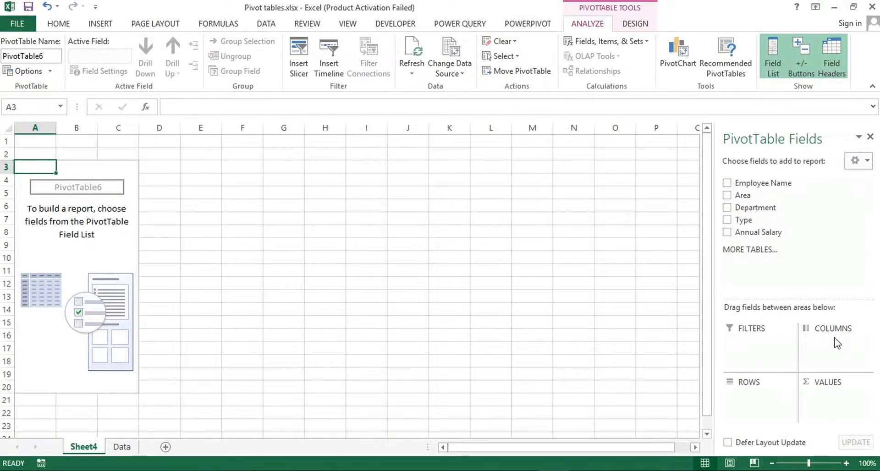
# Step: Add Type as the PivotTable's row field and Annual Salary as its summed value field
pyautogui.moveTo(743, 219); pyautogui.dragTo(754, 397)
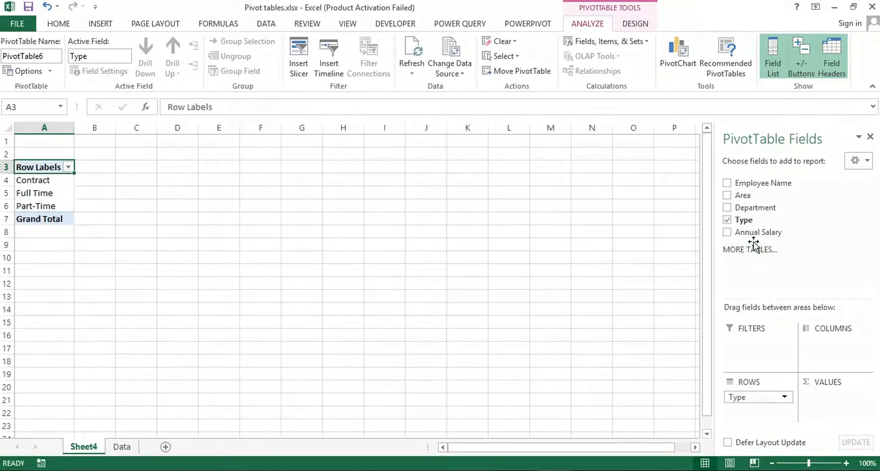
pyautogui.moveTo(754, 233); pyautogui.dragTo(852, 414)
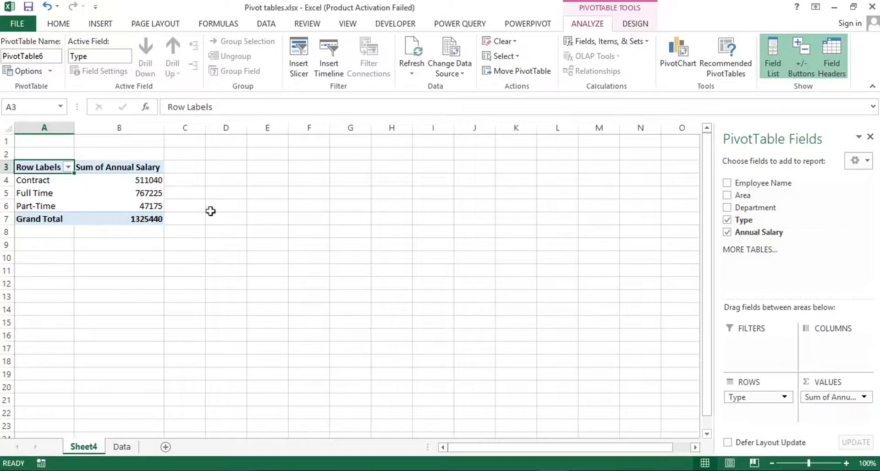
# Step: Examine the annual salary sums for the Contract, Full Time and Part-Time rows in the PivotTable
pyautogui.click(156, 189)
pyautogui.click(152, 205)
pyautogui.click(152, 192)
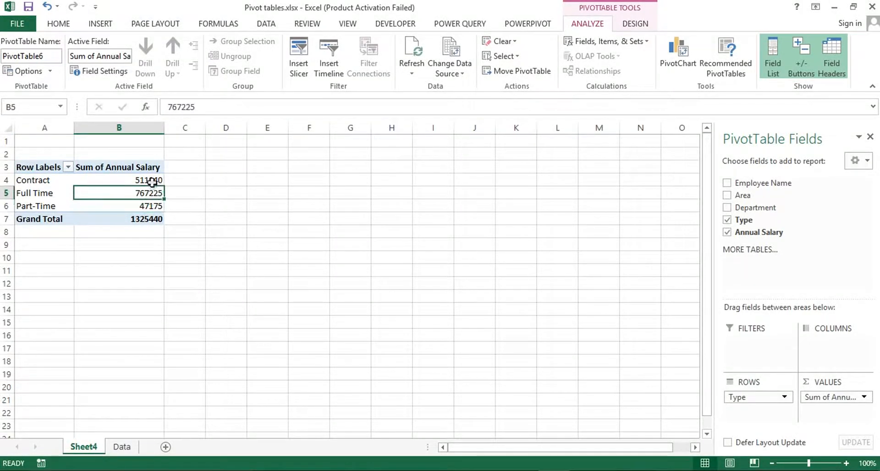
pyautogui.click(151, 179)
pyautogui.click(154, 191)
pyautogui.click(152, 204)
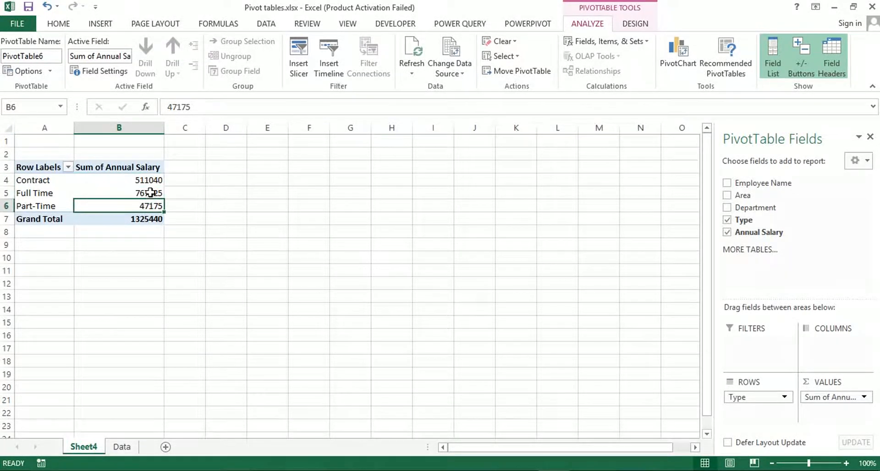
pyautogui.click(150, 191)
pyautogui.click(151, 180)
pyautogui.click(155, 192)
pyautogui.click(158, 206)
# Step: Remove Type and Annual Salary from the PivotTable and add both back as its row and value fields
pyautogui.moveTo(756, 397); pyautogui.dragTo(644, 401)
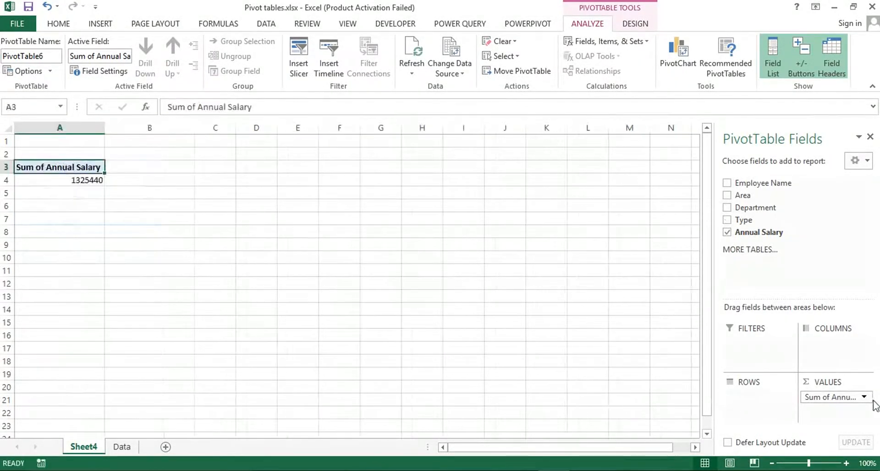
pyautogui.click(725, 221)
pyautogui.click(727, 232)
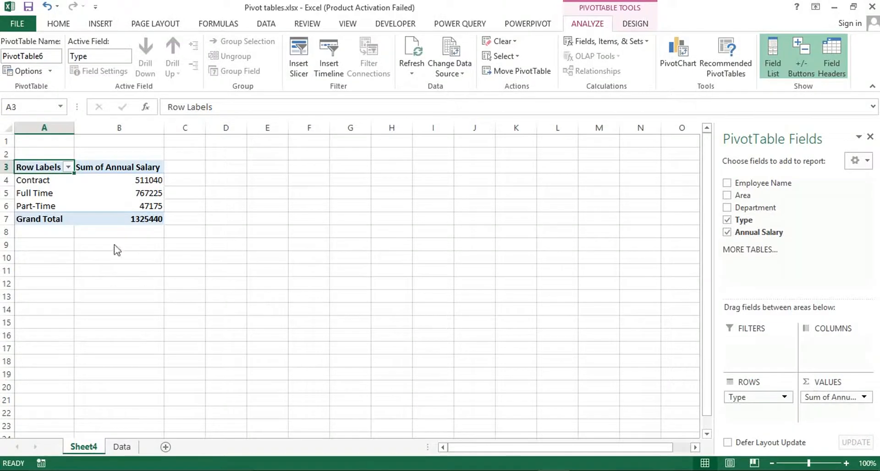
# Step: Apply the comma number style to the annual salary sums and grand total in B4:B7
pyautogui.click(140, 206)
pyautogui.moveTo(134, 179); pyautogui.dragTo(135, 219)
pyautogui.click(57, 25)
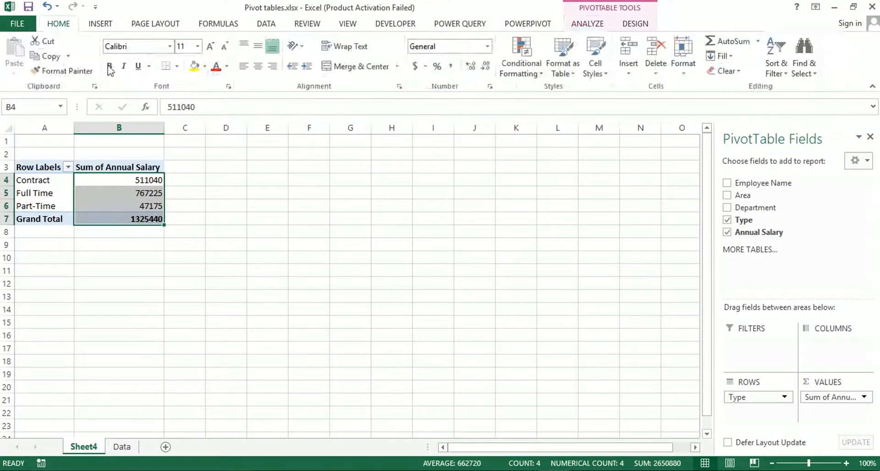
pyautogui.click(453, 67)
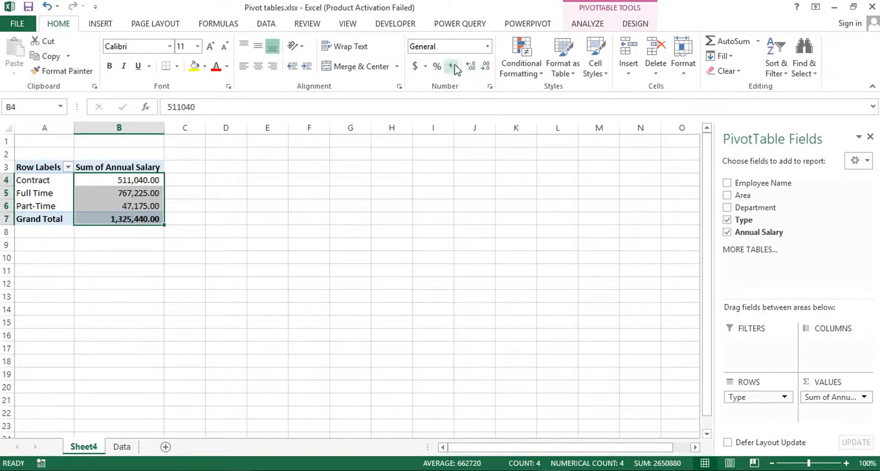
pyautogui.click(139, 177)
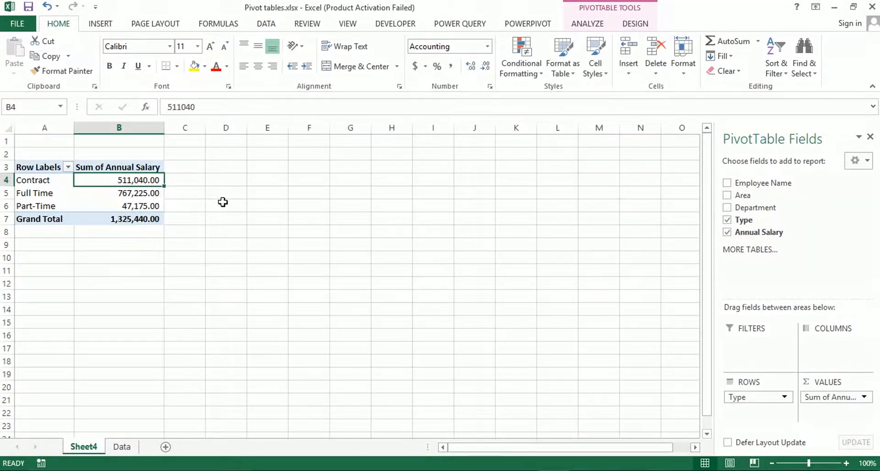
# Step: Examine the comma-formatted salary sums next to the Contract, Full Time and Part-Time labels
pyautogui.click(93, 196)
pyautogui.click(111, 210)
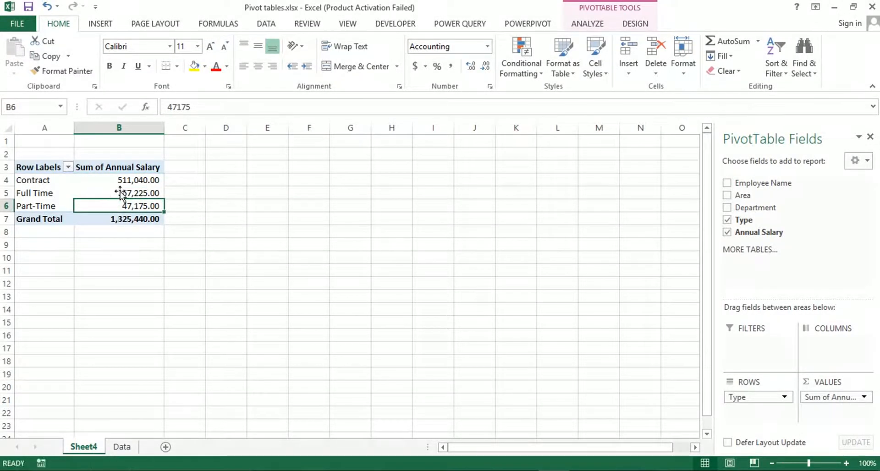
pyautogui.click(119, 192)
pyautogui.click(115, 180)
pyautogui.click(51, 176)
pyautogui.click(45, 188)
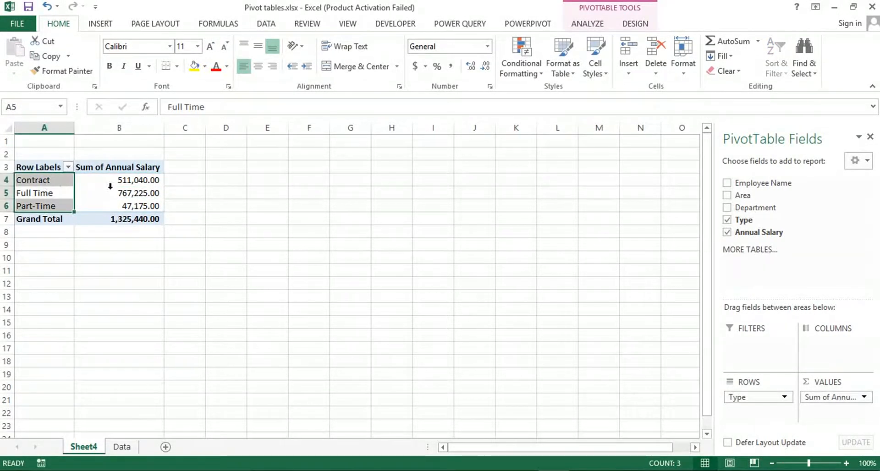
pyautogui.click(111, 191)
pyautogui.click(121, 205)
pyautogui.click(132, 190)
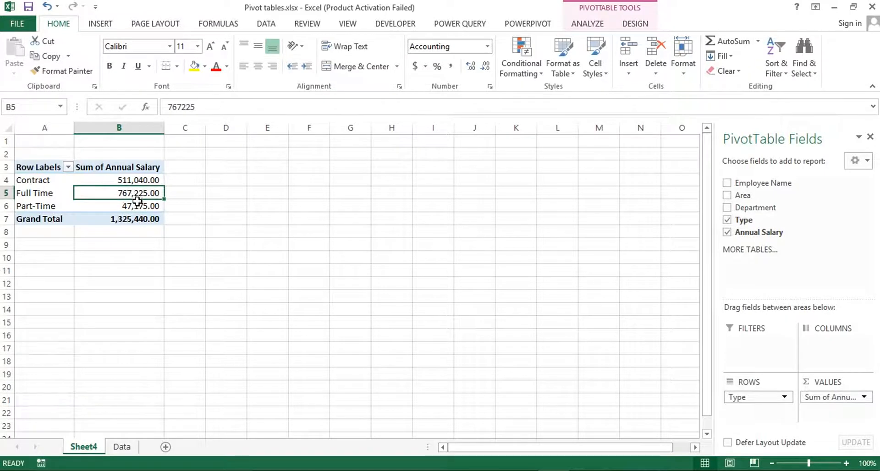
pyautogui.moveTo(137, 201)
# Step: Add Annual Salary as a second value field and show its values as % of Grand Total
pyautogui.moveTo(800, 286); pyautogui.dragTo(846, 421)
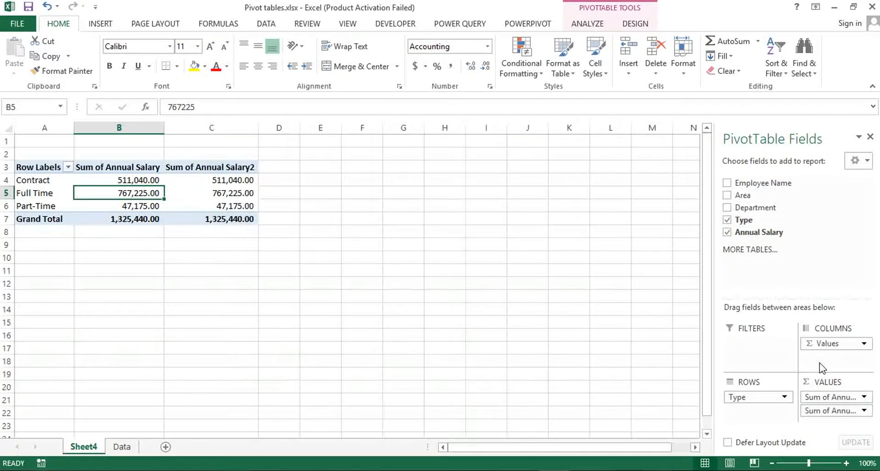
pyautogui.click(864, 411)
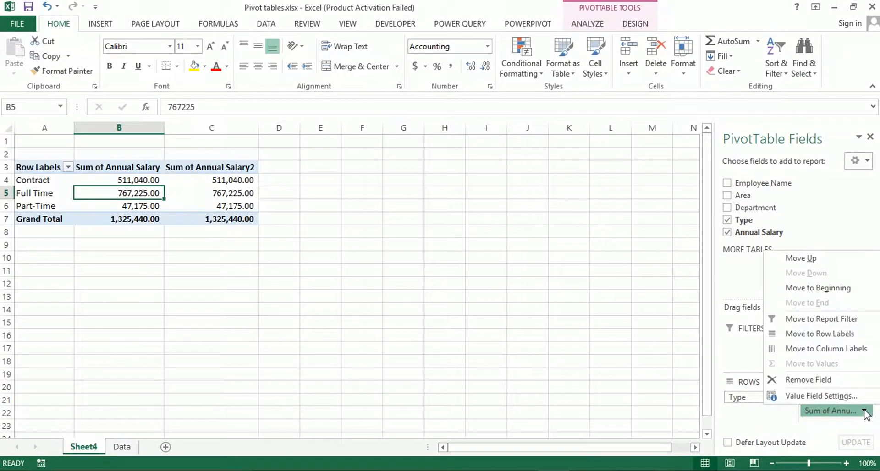
pyautogui.click(834, 397)
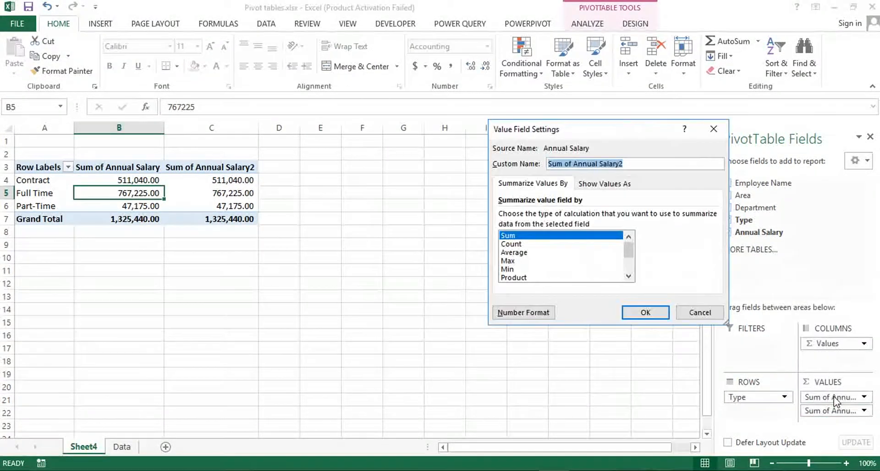
pyautogui.click(601, 186)
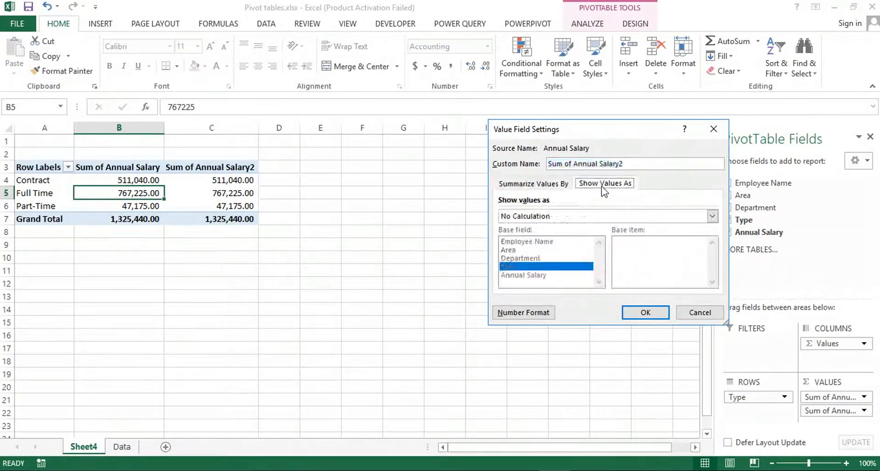
pyautogui.click(543, 216)
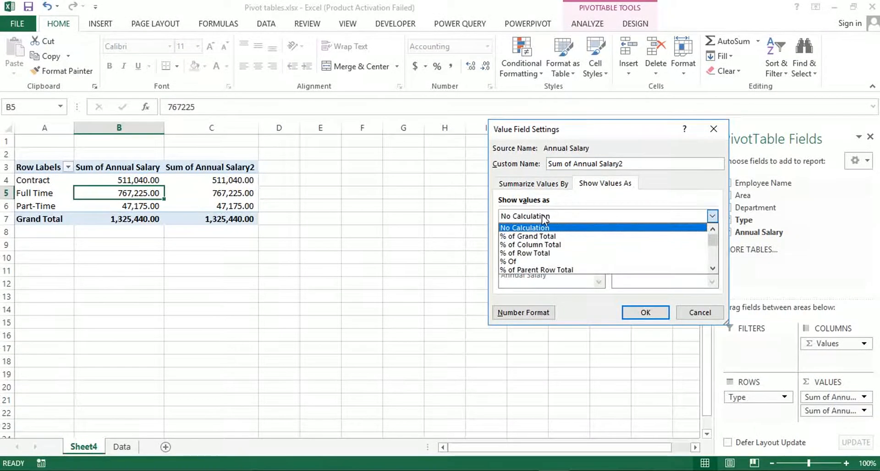
pyautogui.click(519, 237)
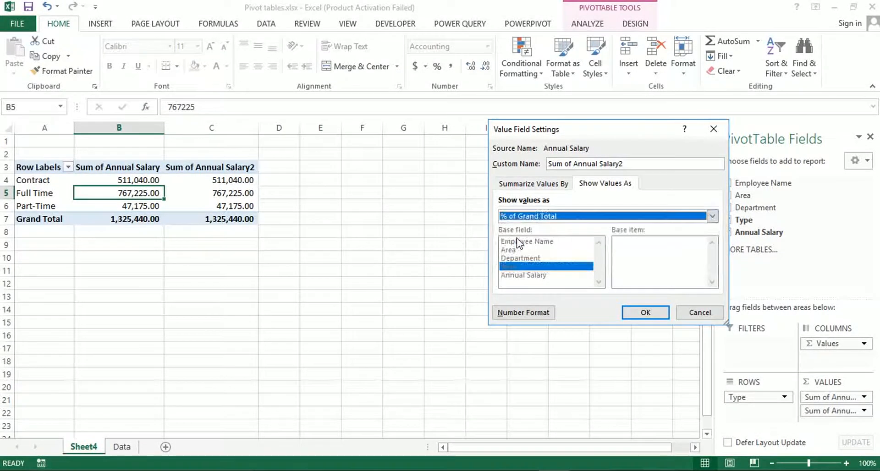
pyautogui.click(651, 313)
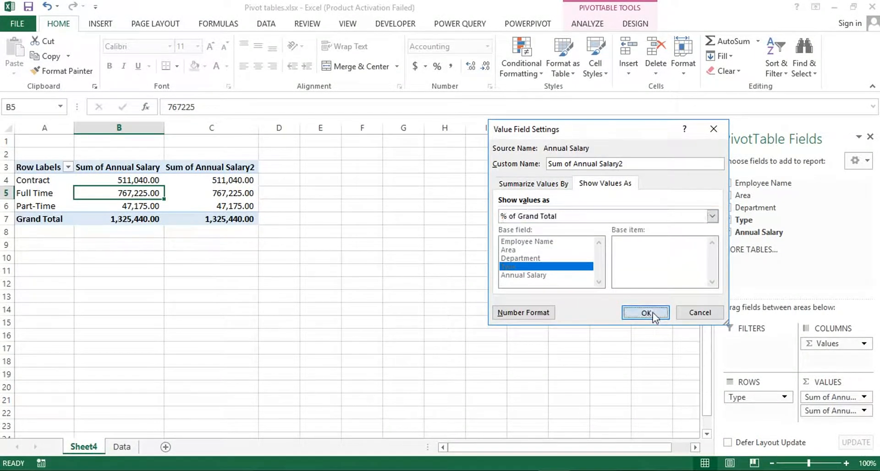
# Step: Examine each employment type's percentage share of the total annual salary in column C
pyautogui.click(227, 193)
pyautogui.click(238, 182)
pyautogui.click(236, 196)
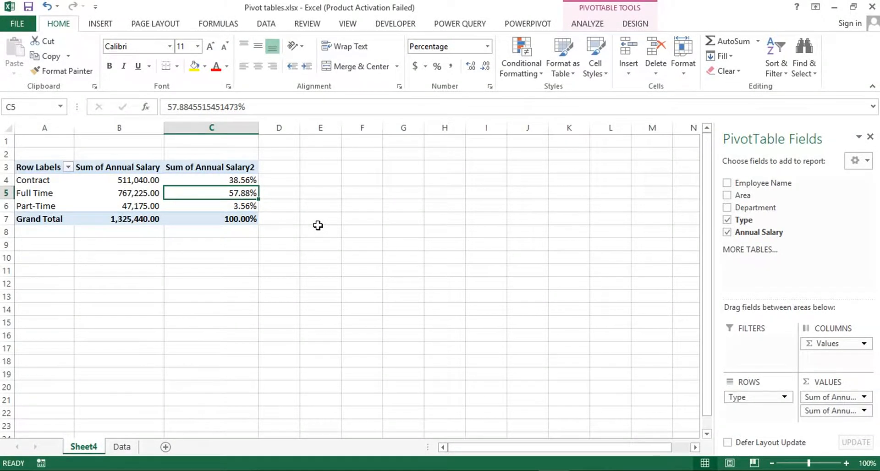
pyautogui.click(246, 208)
pyautogui.click(241, 195)
pyautogui.moveTo(245, 208)
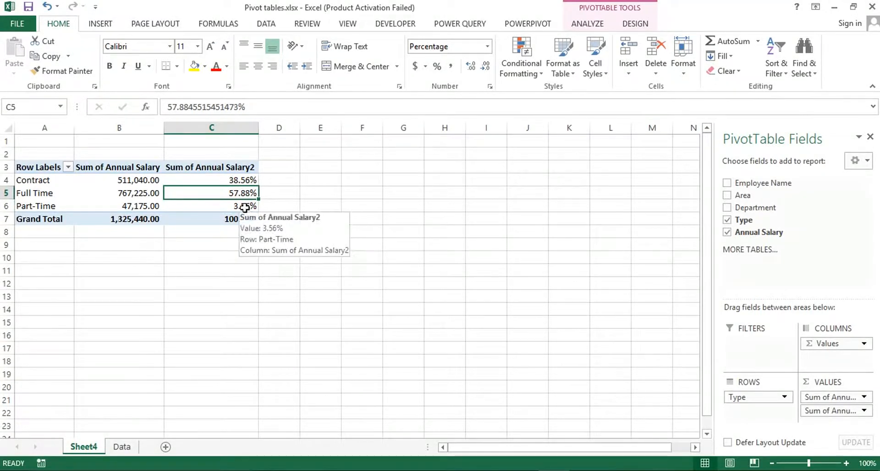
pyautogui.click(248, 205)
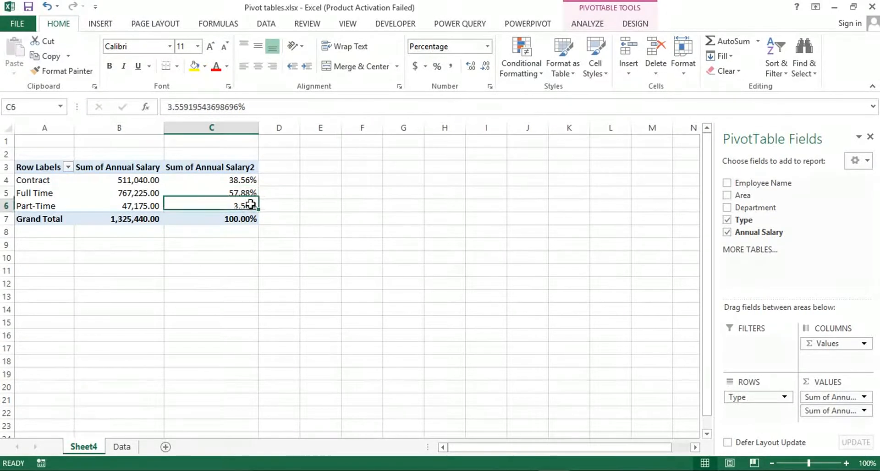
pyautogui.click(242, 192)
pyautogui.click(236, 181)
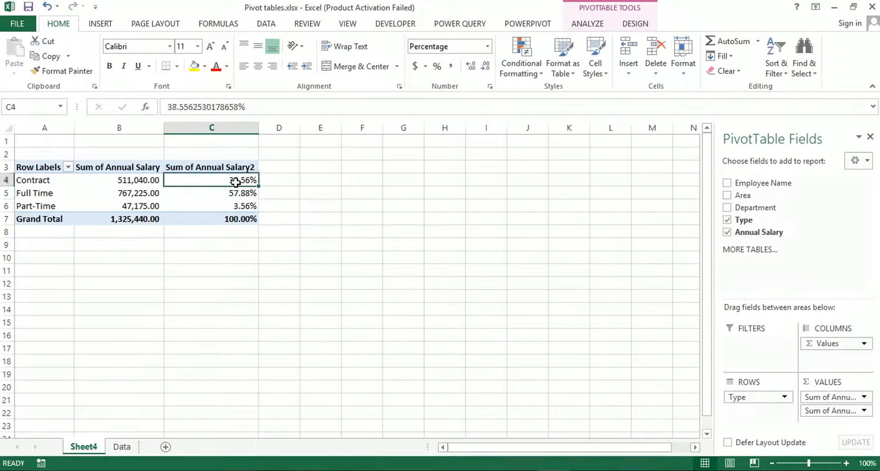
pyautogui.click(231, 205)
pyautogui.click(233, 195)
pyautogui.click(235, 180)
pyautogui.moveTo(232, 201)
pyautogui.click(132, 195)
pyautogui.moveTo(133, 195)
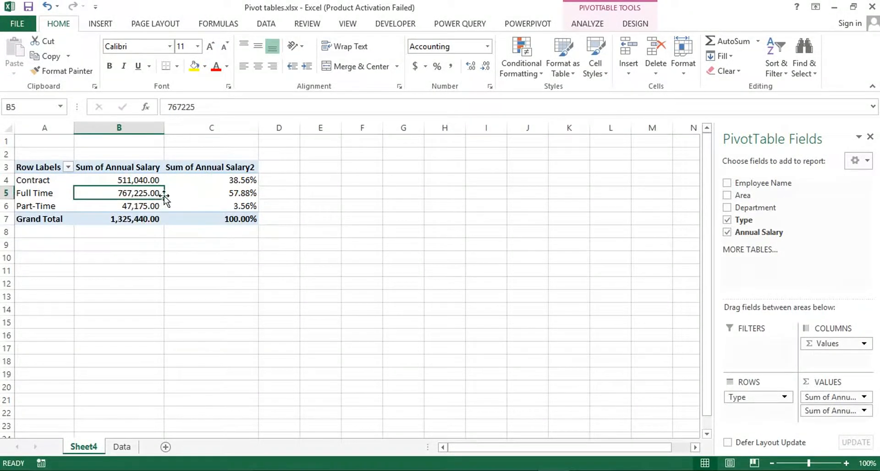
# Step: Insert a Department slicer for the PivotTable and place it over columns G to I beside the table
pyautogui.click(174, 195)
pyautogui.click(133, 196)
pyautogui.click(599, 24)
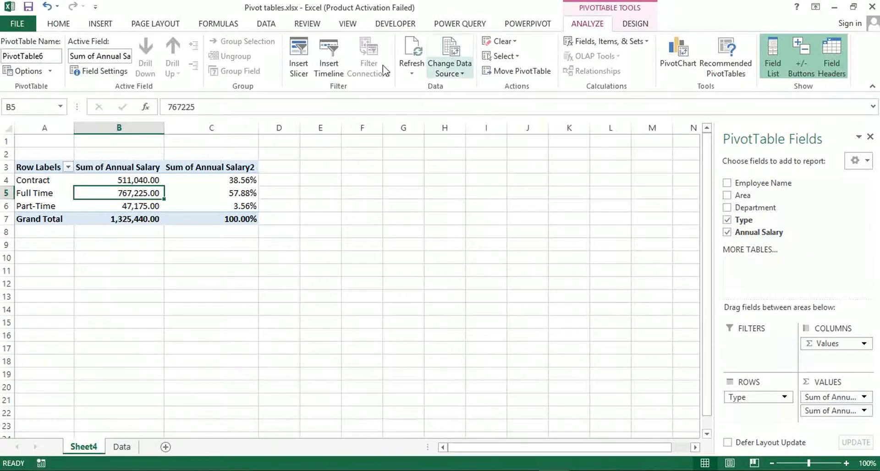
pyautogui.click(295, 62)
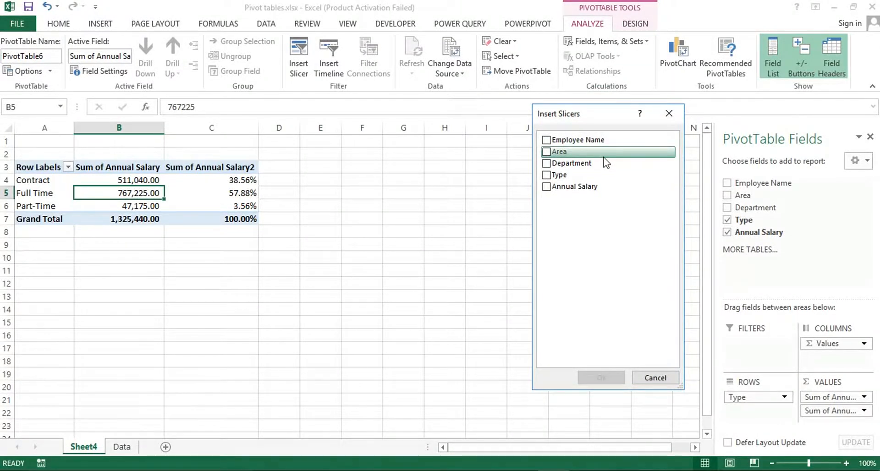
pyautogui.click(584, 162)
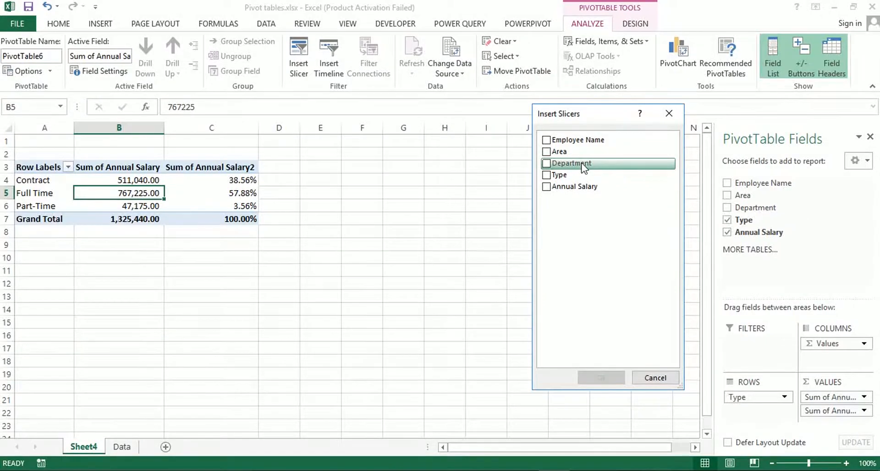
pyautogui.click(546, 163)
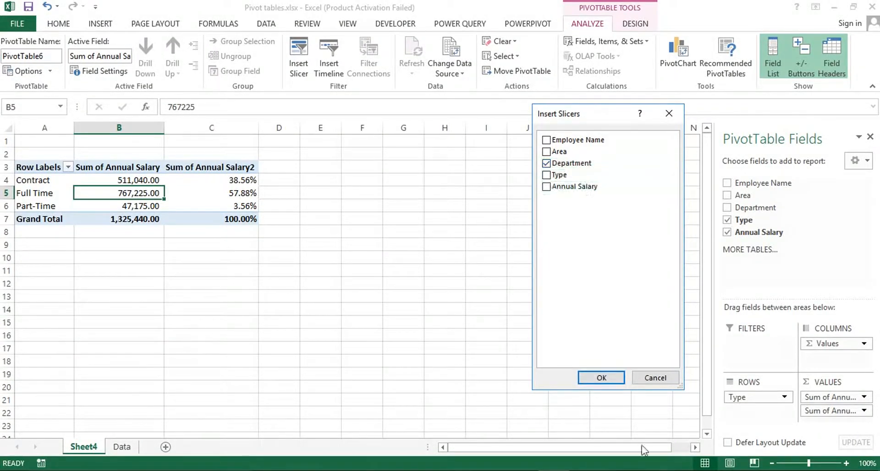
pyautogui.click(606, 378)
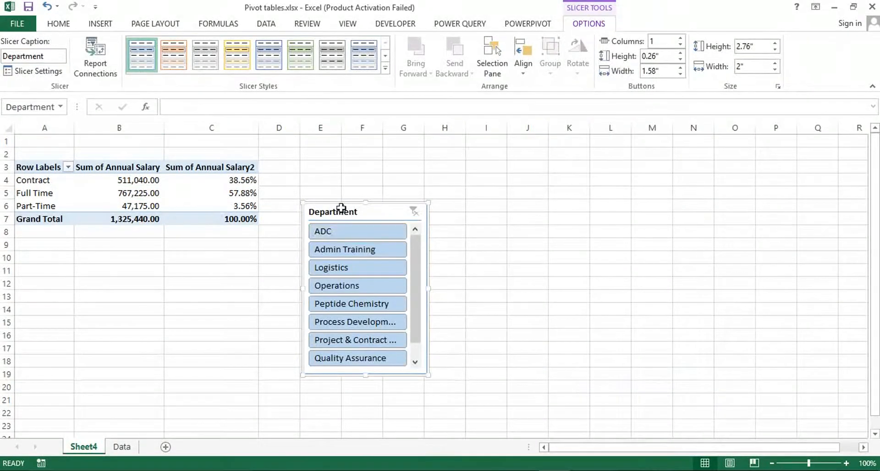
pyautogui.moveTo(338, 204); pyautogui.dragTo(418, 163)
# Step: Filter the PivotTable by one department after another, from ADC through Project & Contract
pyautogui.click(418, 174)
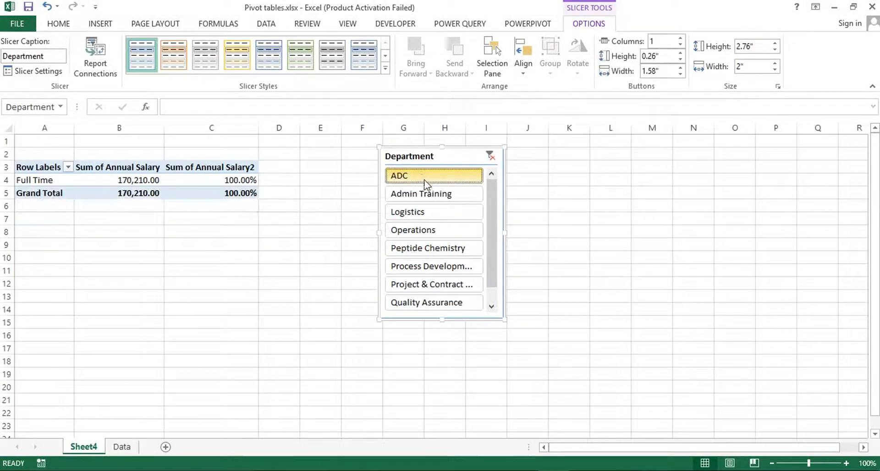
pyautogui.click(431, 199)
pyautogui.click(433, 213)
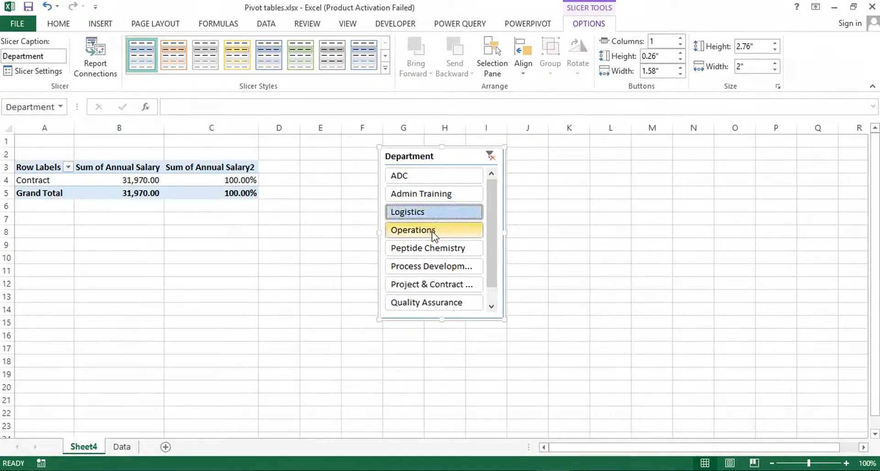
pyautogui.click(433, 232)
pyautogui.click(435, 249)
pyautogui.click(433, 266)
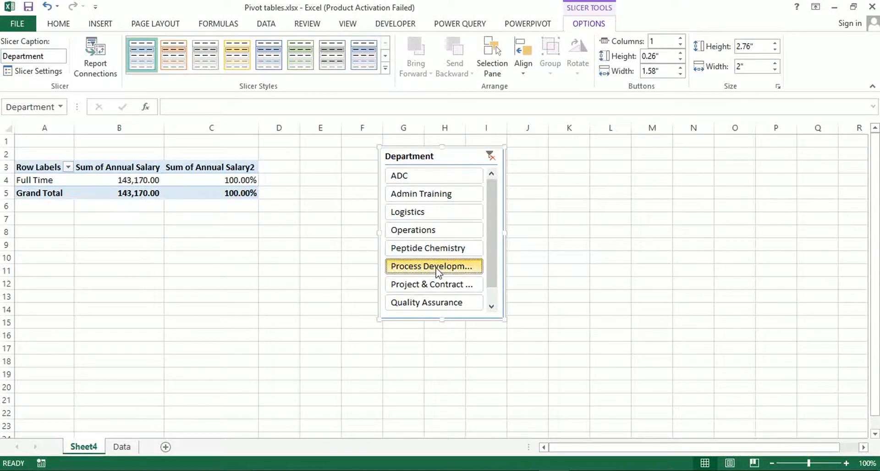
pyautogui.click(433, 283)
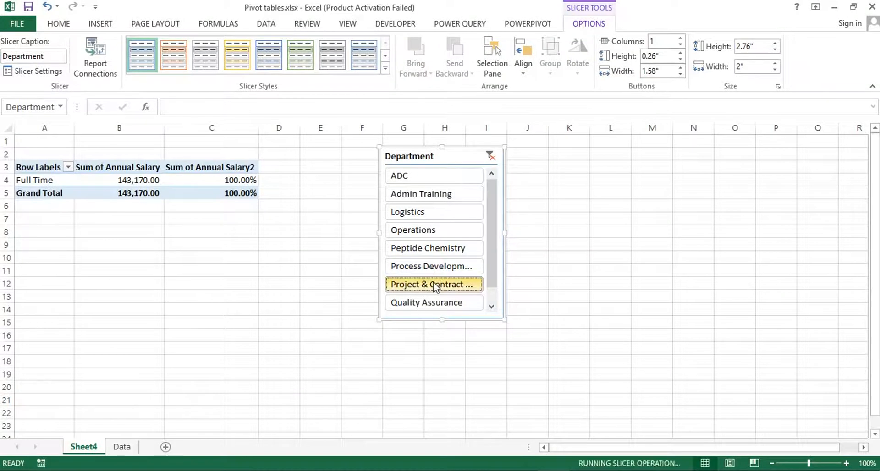
# Step: Filter the PivotTable by ADC, Logistics and Operations in turn to compare their salary breakdowns
pyautogui.click(422, 179)
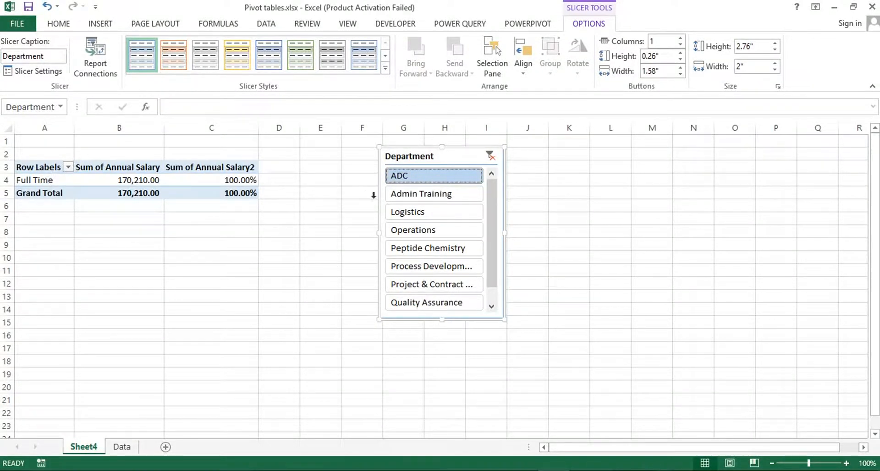
pyautogui.click(429, 213)
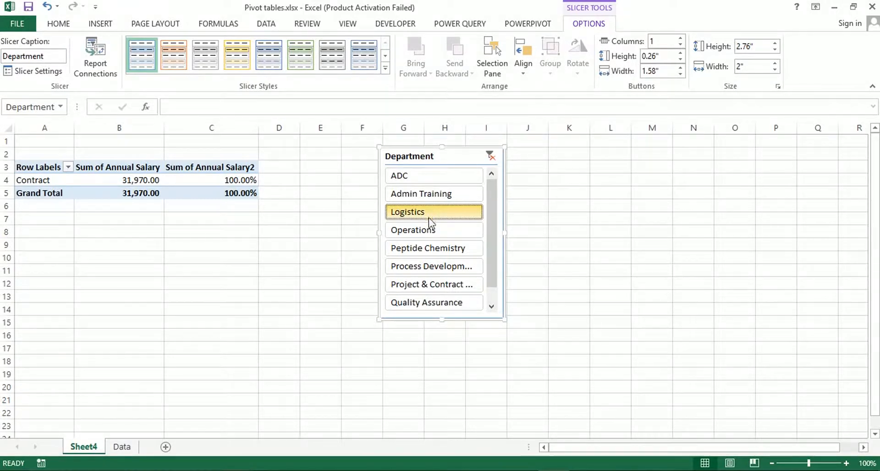
pyautogui.click(432, 232)
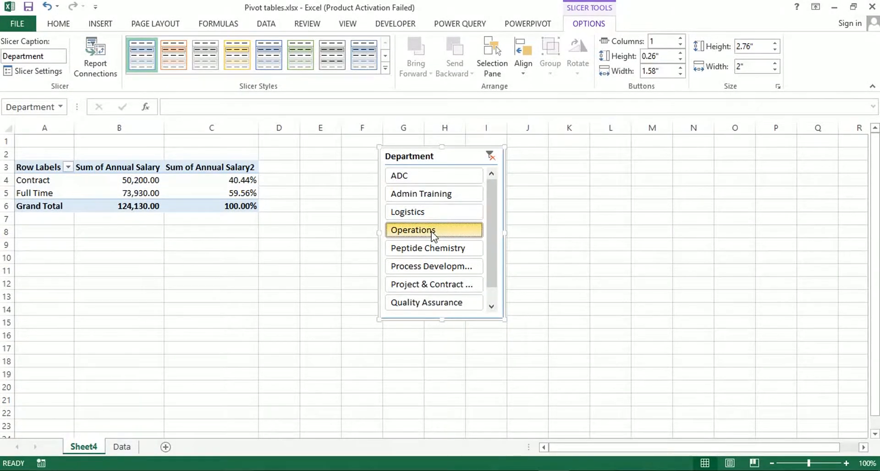
# Step: Move the Department slicer closer to the PivotTable, over columns E to G, and clear its filter
pyautogui.moveTo(417, 157); pyautogui.dragTo(339, 146)
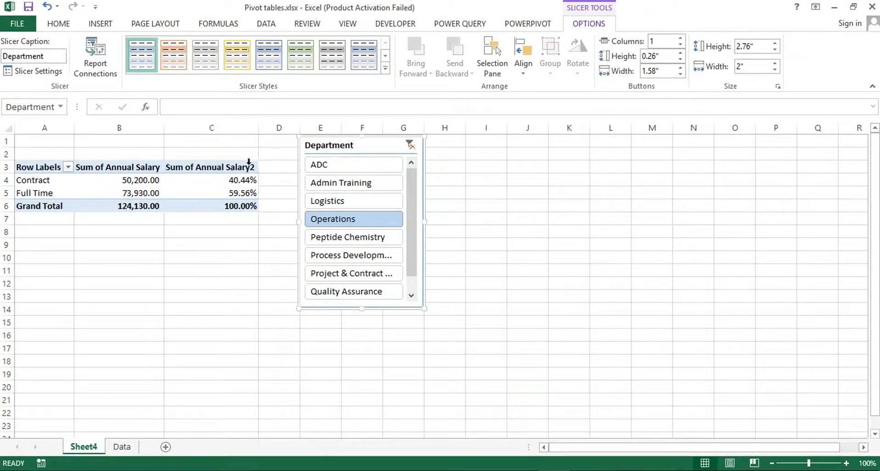
pyautogui.click(228, 182)
pyautogui.click(358, 150)
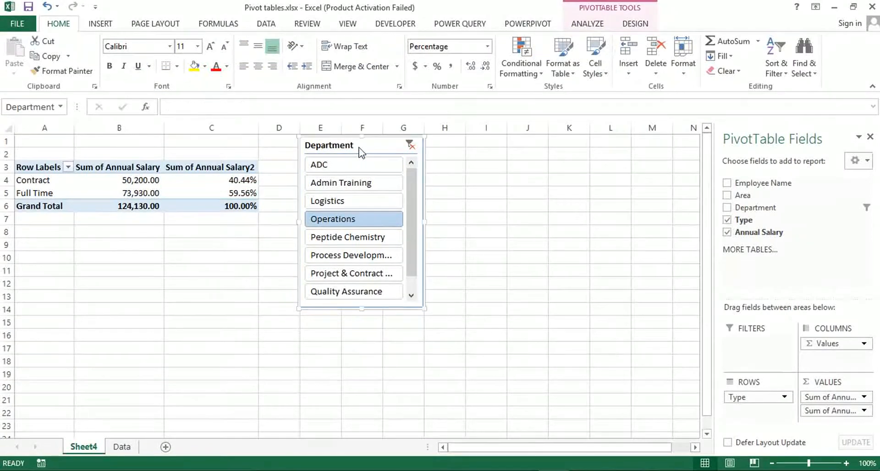
pyautogui.click(410, 146)
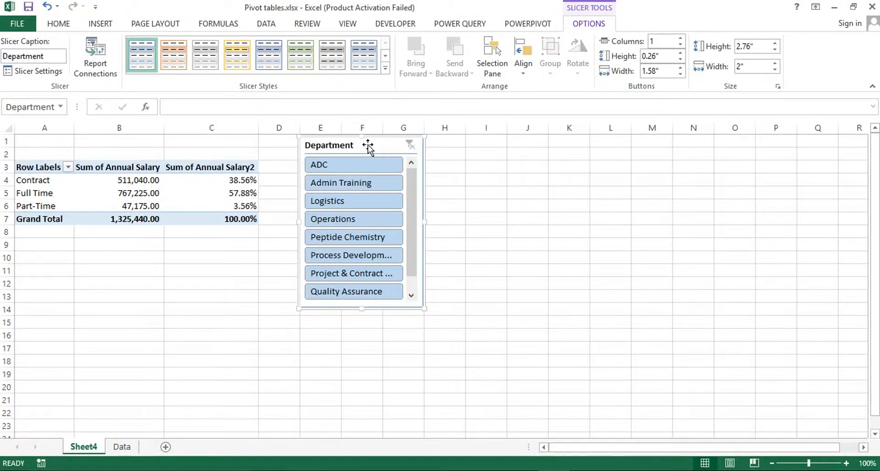
# Step: Delete the Department slicer and select the Full Time percentage cell in the PivotTable
pyautogui.press('Delete')
pyautogui.click(148, 188)
pyautogui.click(222, 190)
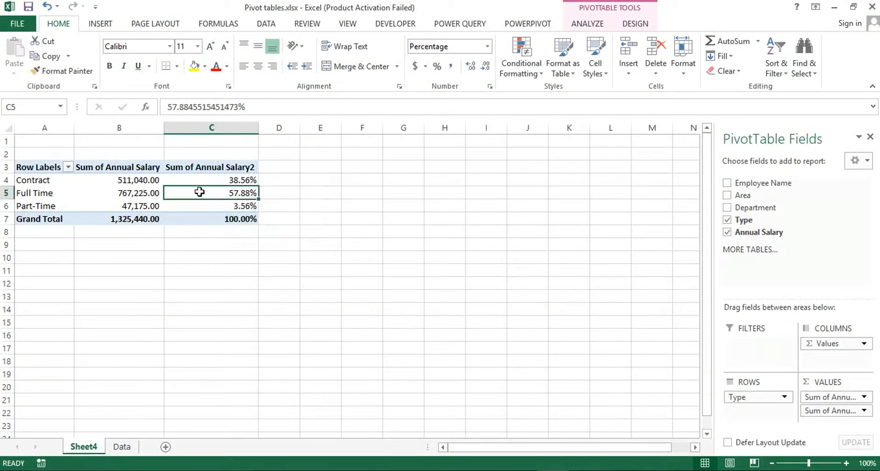
pyautogui.click(122, 447)
pyautogui.click(252, 308)
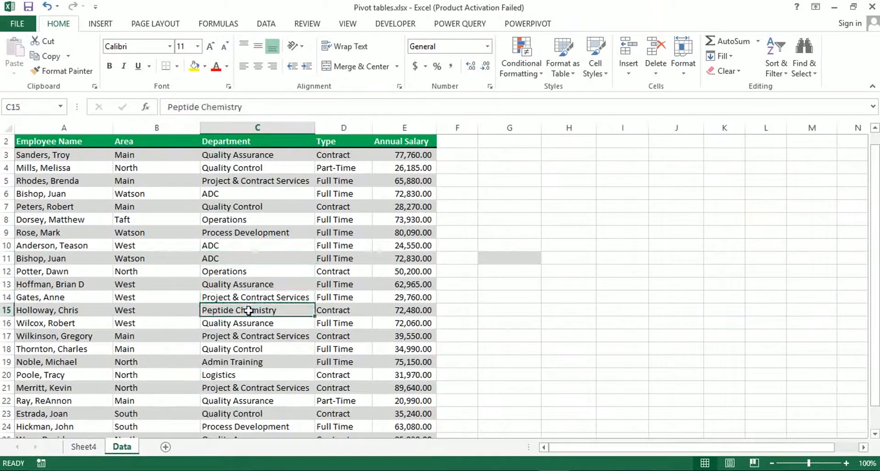
pyautogui.click(251, 299)
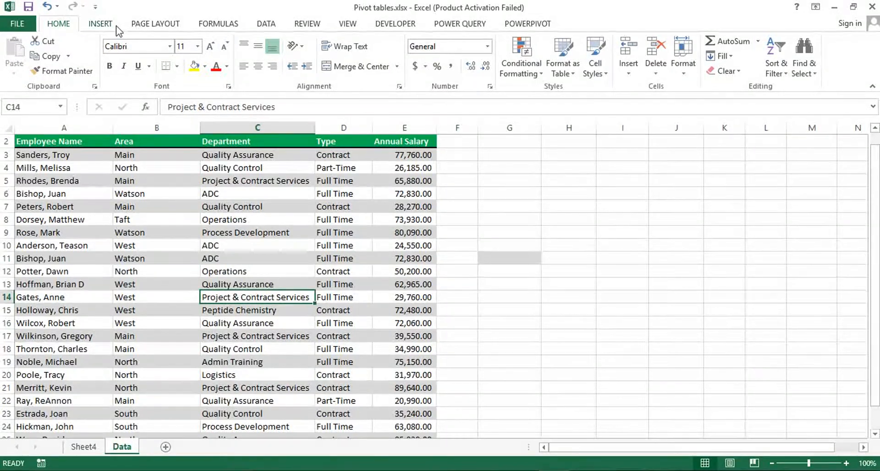
pyautogui.click(101, 24)
pyautogui.click(20, 51)
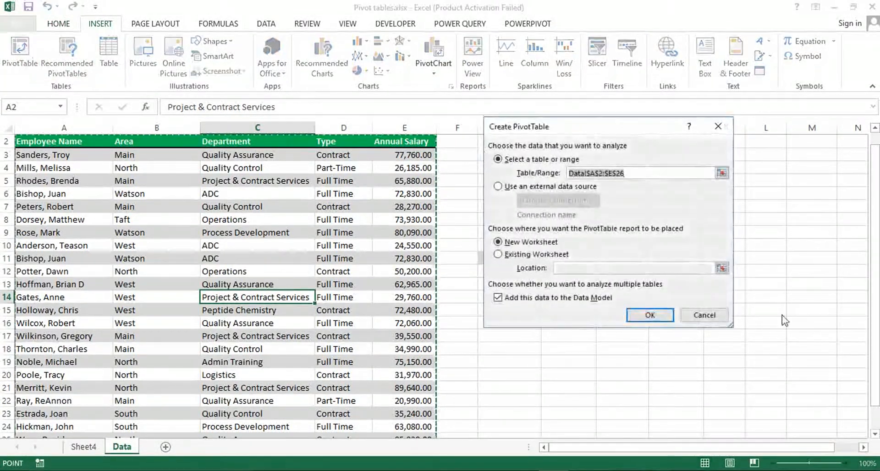
pyautogui.click(704, 315)
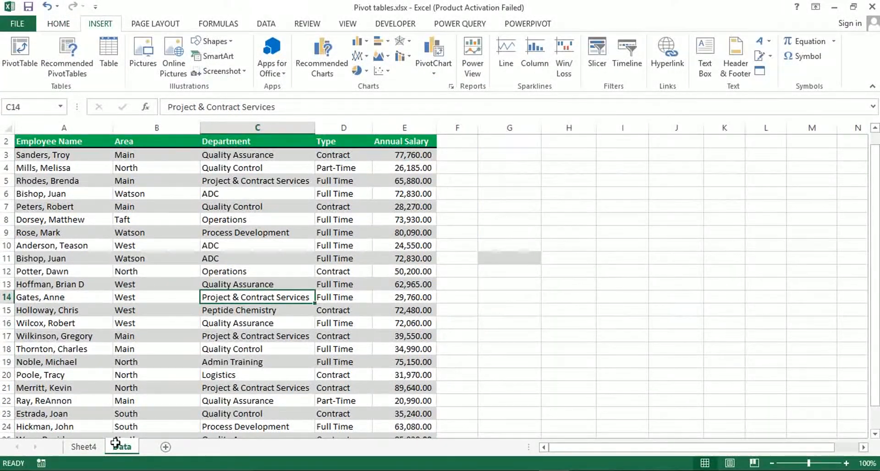
pyautogui.click(98, 445)
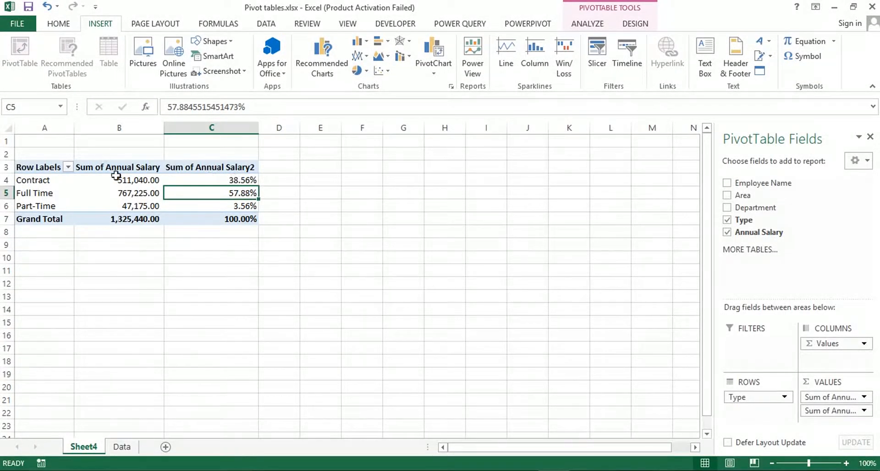
# Step: Copy the entire employment type PivotTable and paste the duplicate at cell F3 on the same sheet
pyautogui.moveTo(130, 186)
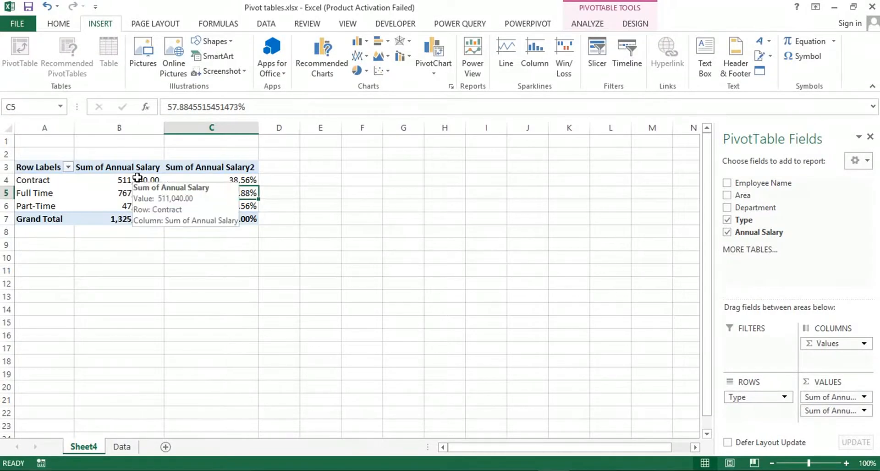
pyautogui.click(134, 181)
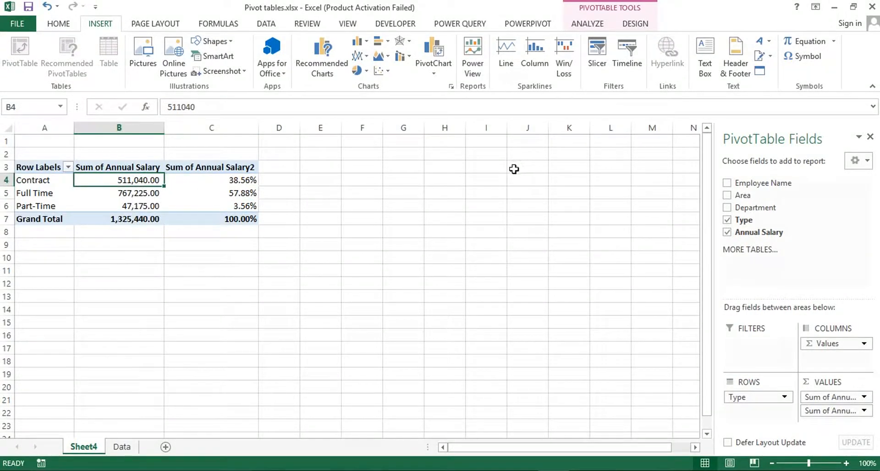
pyautogui.hotkey('ctrl', 'a')
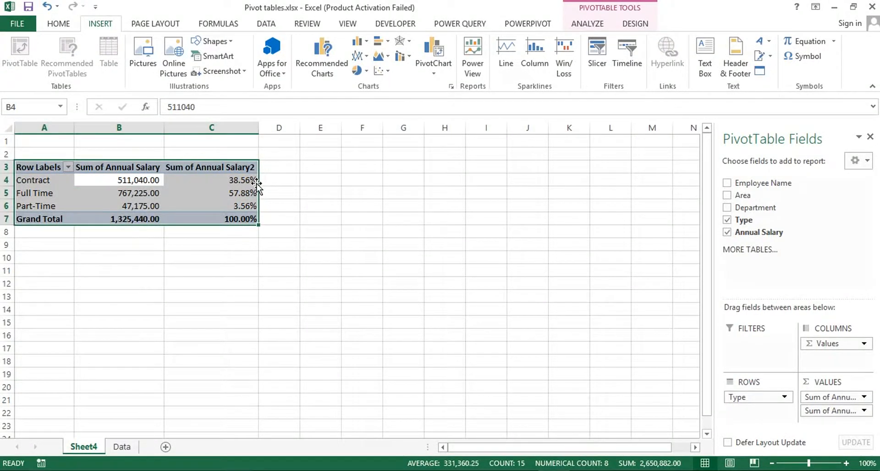
pyautogui.hotkey('ctrl', 'c')
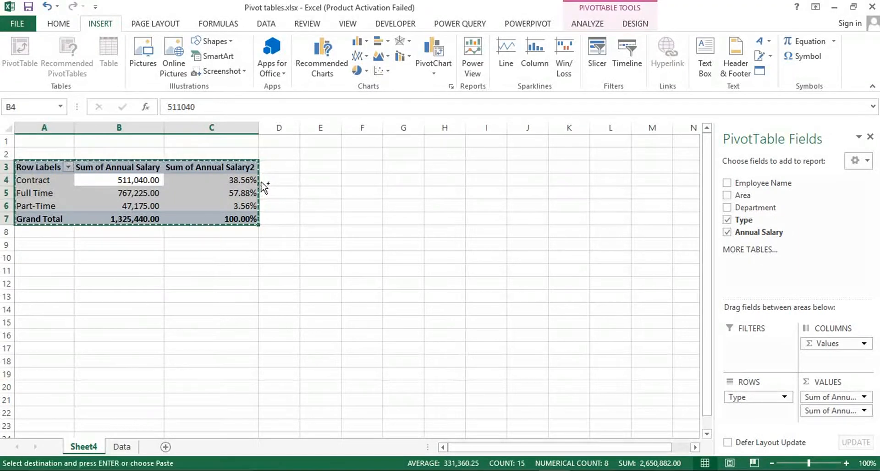
pyautogui.click(374, 169)
pyautogui.hotkey('ctrl', 'v')
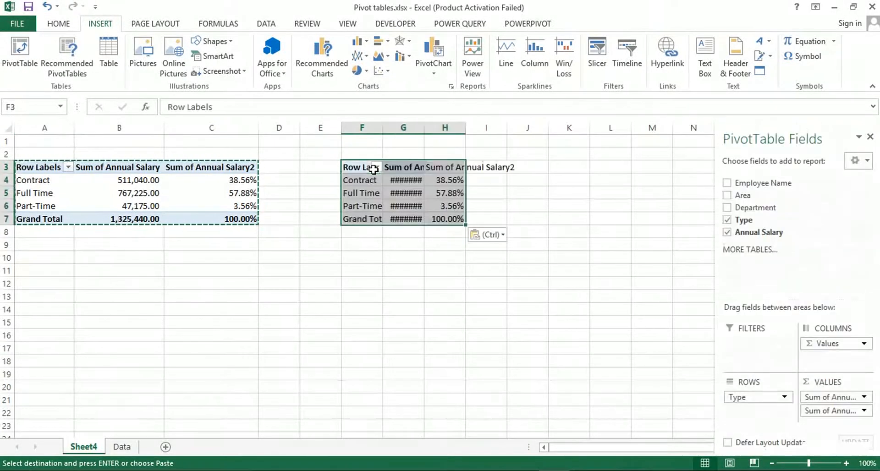
# Step: Replace the Type field with Department in the rows of the copied PivotTable
pyautogui.click(398, 181)
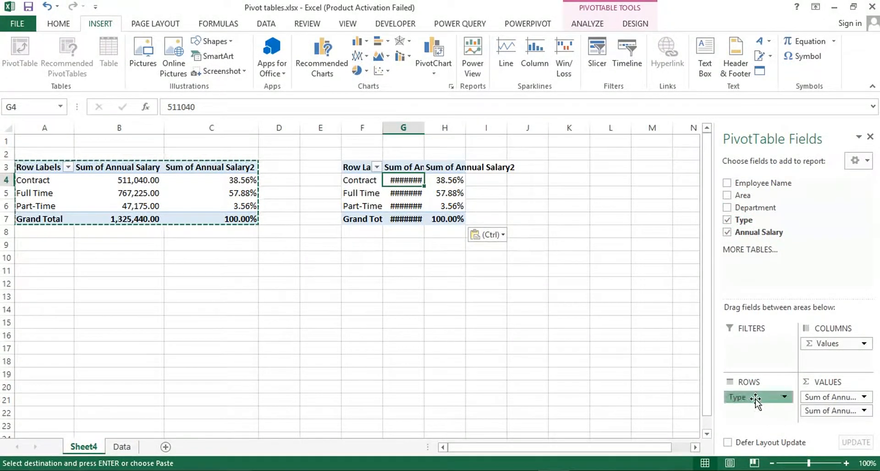
pyautogui.moveTo(755, 400); pyautogui.dragTo(628, 389)
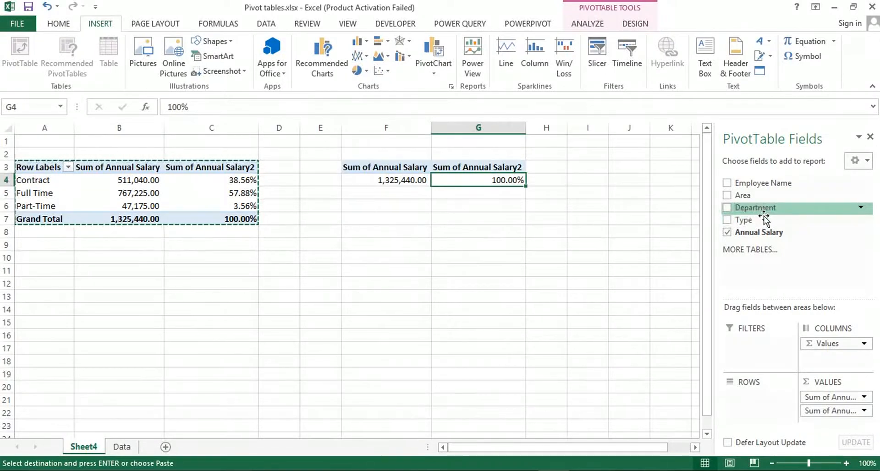
pyautogui.moveTo(763, 218); pyautogui.dragTo(762, 413)
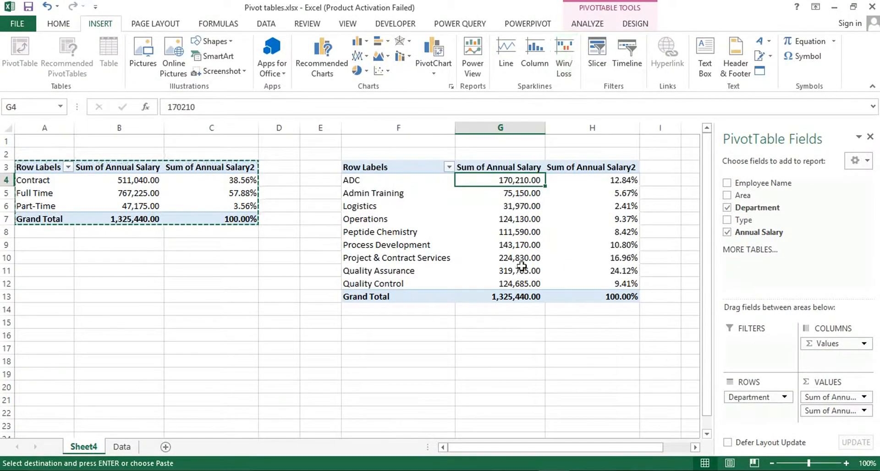
# Step: Examine the salary sums and percentages by department and compare them with the employment type PivotTable
pyautogui.click(521, 250)
pyautogui.click(604, 233)
pyautogui.click(528, 245)
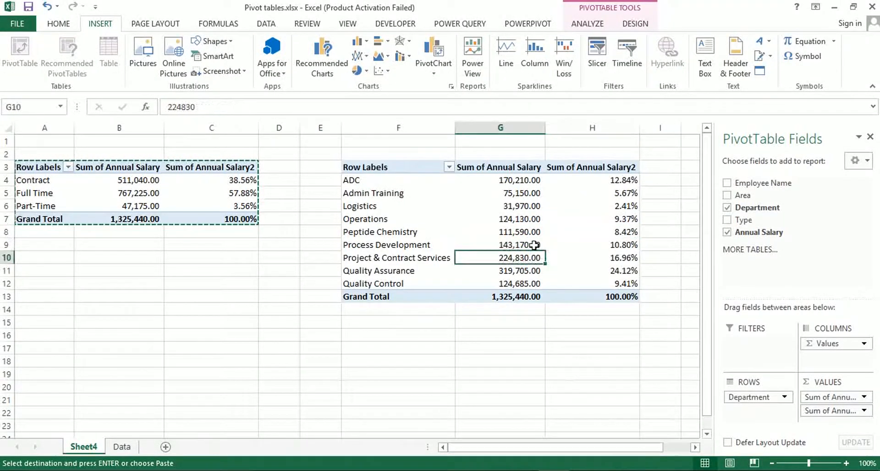
pyautogui.click(530, 206)
pyautogui.click(616, 230)
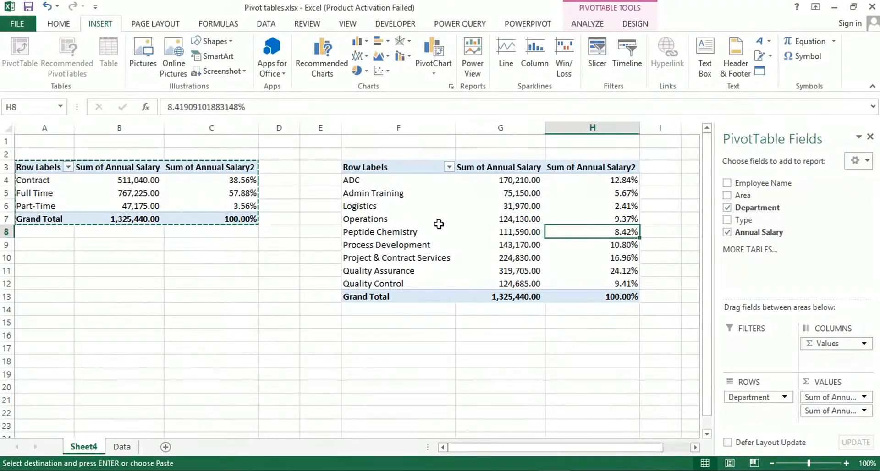
pyautogui.click(450, 229)
pyautogui.click(517, 231)
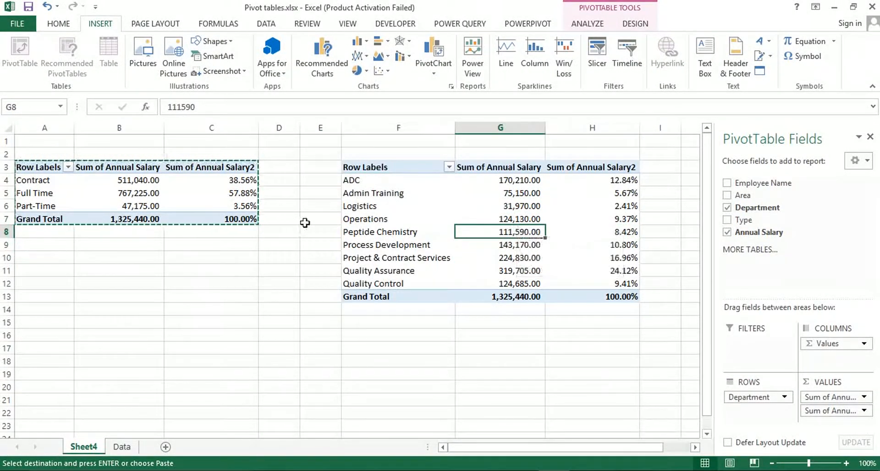
pyautogui.click(344, 219)
pyautogui.click(163, 206)
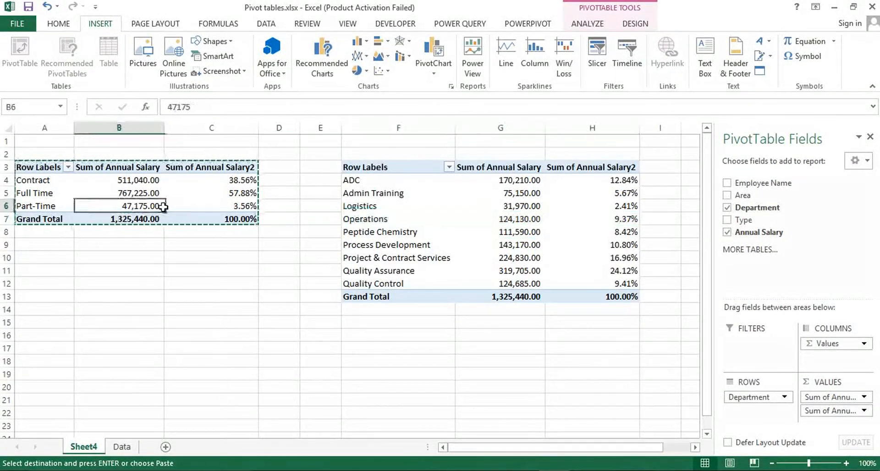
pyautogui.click(457, 235)
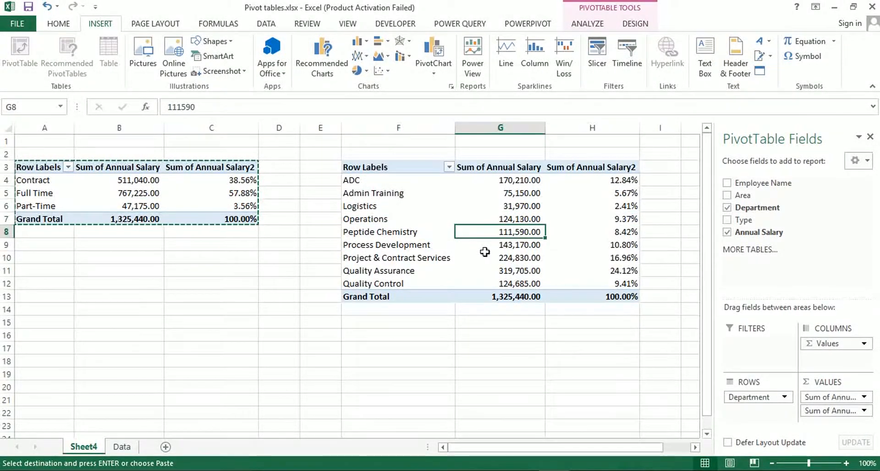
pyautogui.moveTo(484, 252)
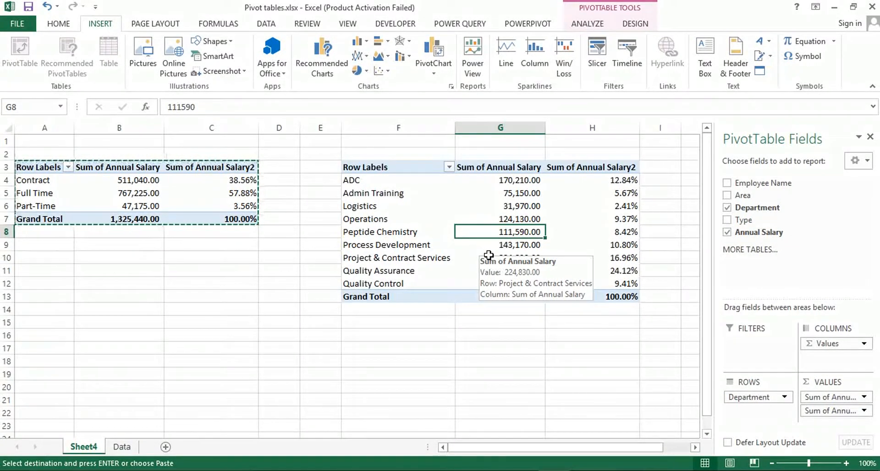
# Step: Insert an Area slicer for the department PivotTable and place it beside that table, over columns I to L
pyautogui.click(501, 220)
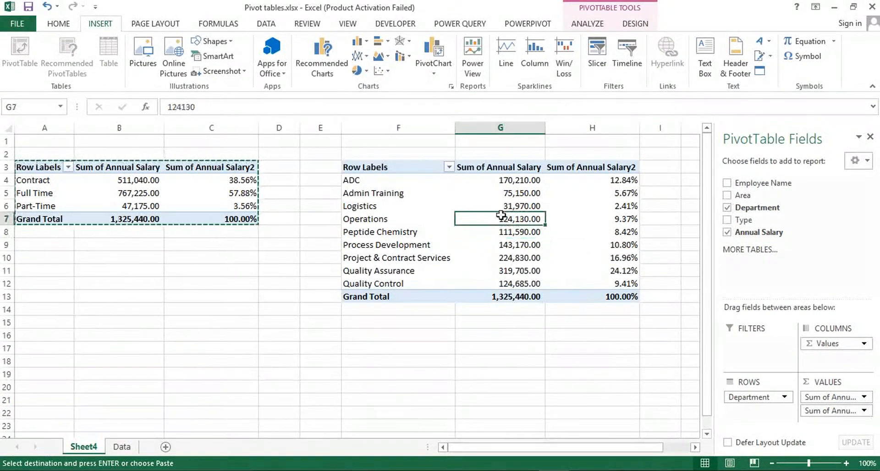
pyautogui.click(592, 24)
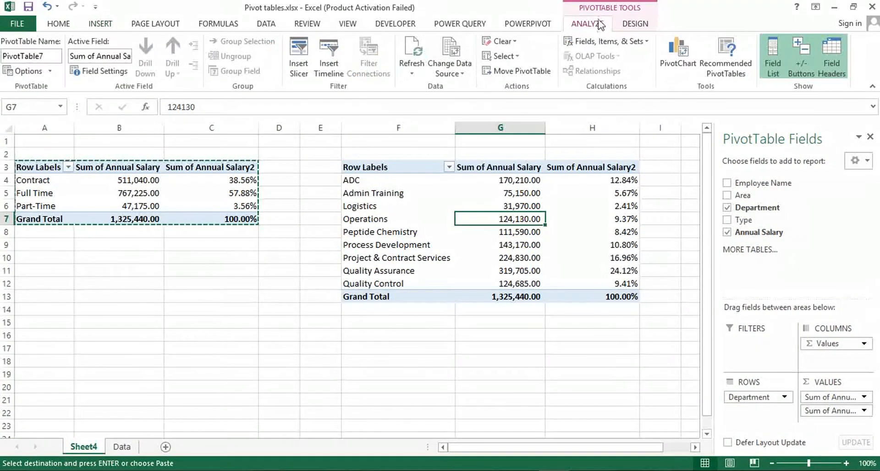
pyautogui.click(303, 65)
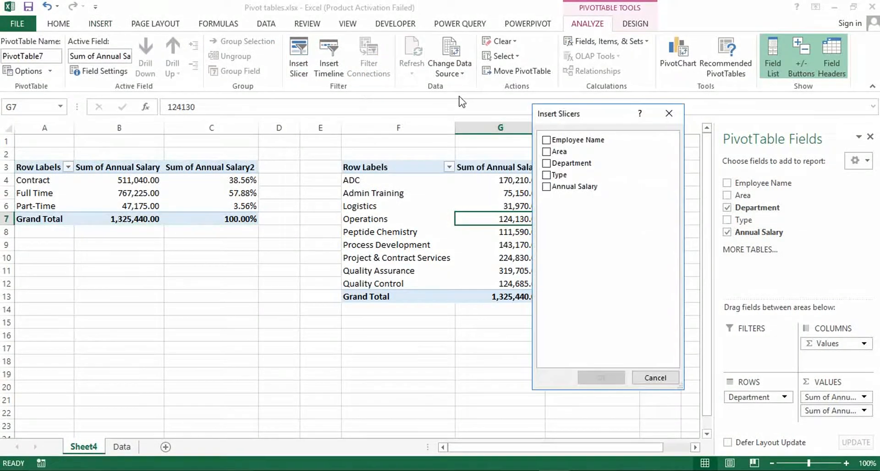
pyautogui.click(549, 155)
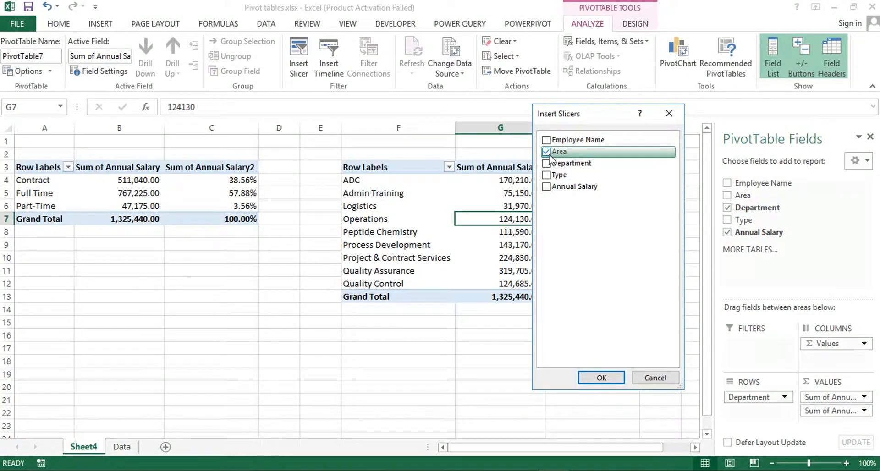
pyautogui.click(601, 379)
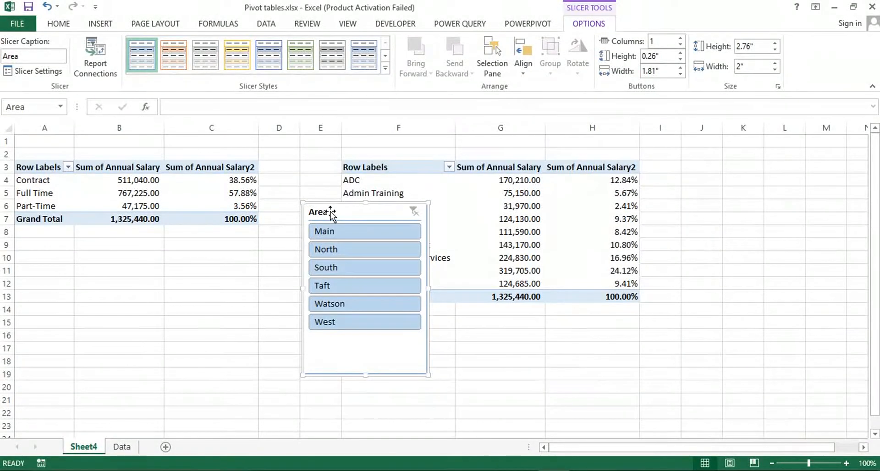
pyautogui.moveTo(330, 213); pyautogui.dragTo(697, 148)
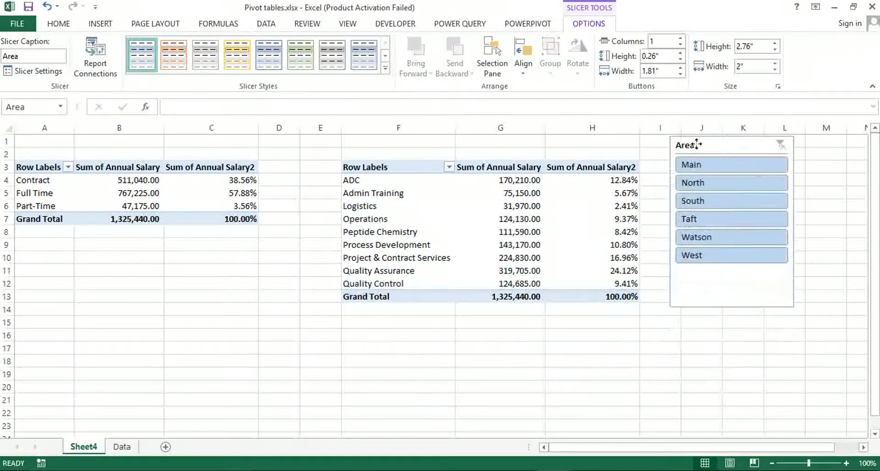
# Step: Filter the department PivotTable by West, then one area after another from Main through West
pyautogui.click(700, 254)
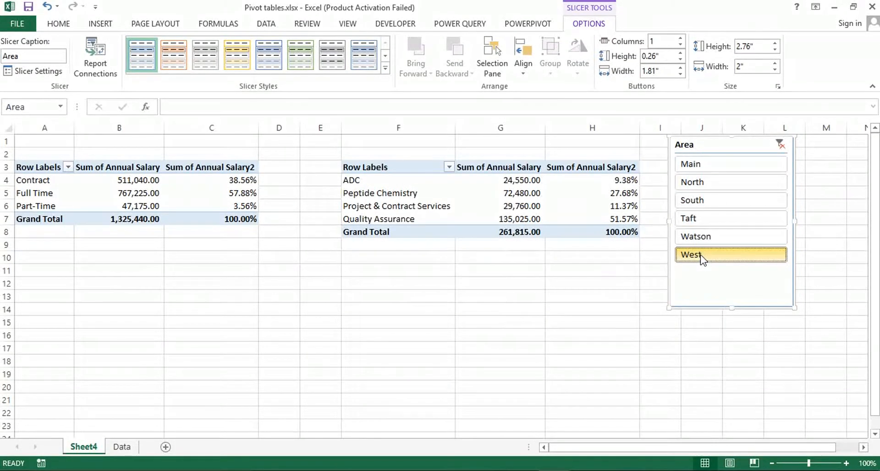
pyautogui.click(690, 164)
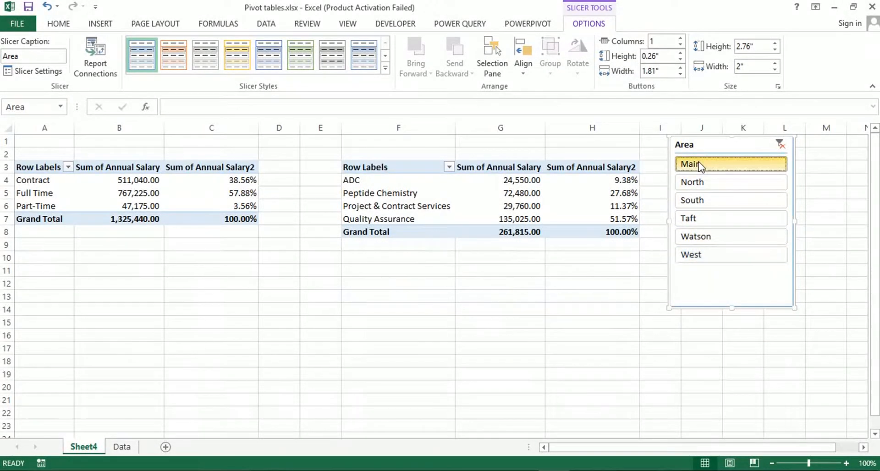
pyautogui.click(717, 184)
pyautogui.click(711, 200)
pyautogui.click(709, 219)
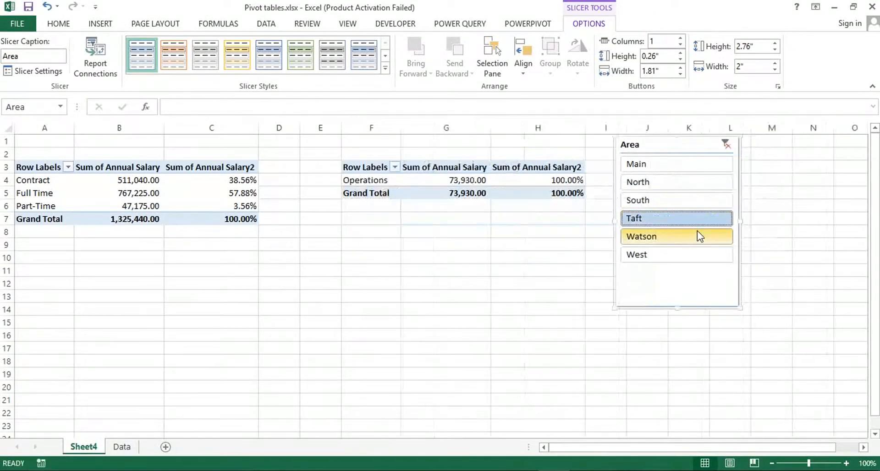
pyautogui.click(694, 238)
pyautogui.click(687, 255)
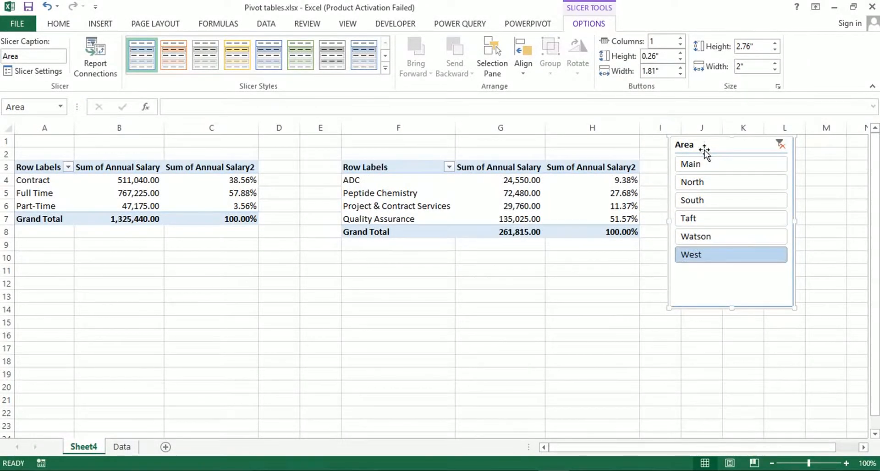
# Step: Connect the Area slicer to PivotTable6 as well, so that it filters both PivotTables
pyautogui.click(514, 182)
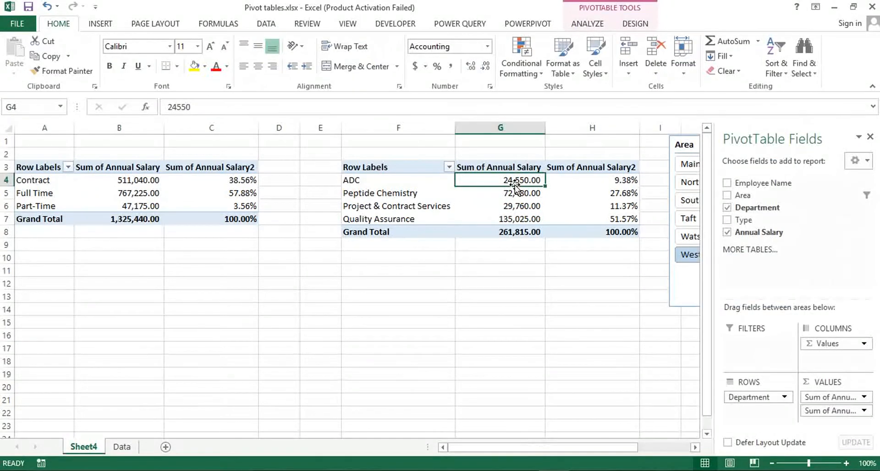
pyautogui.click(684, 145)
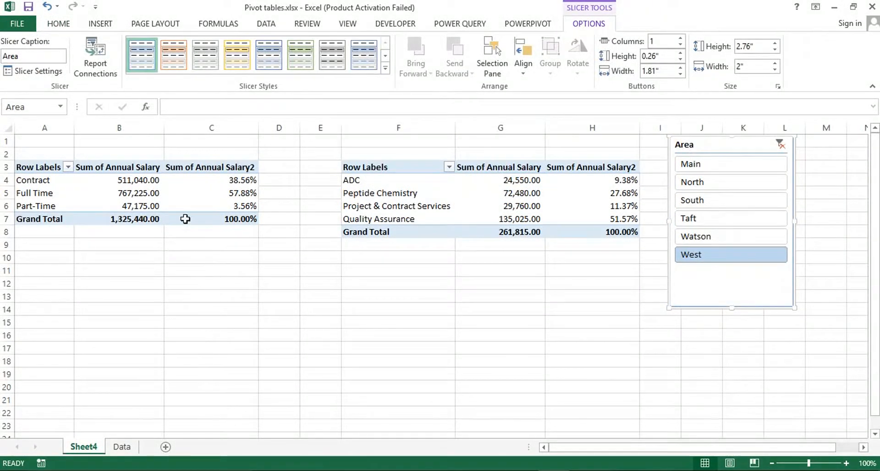
pyautogui.click(190, 204)
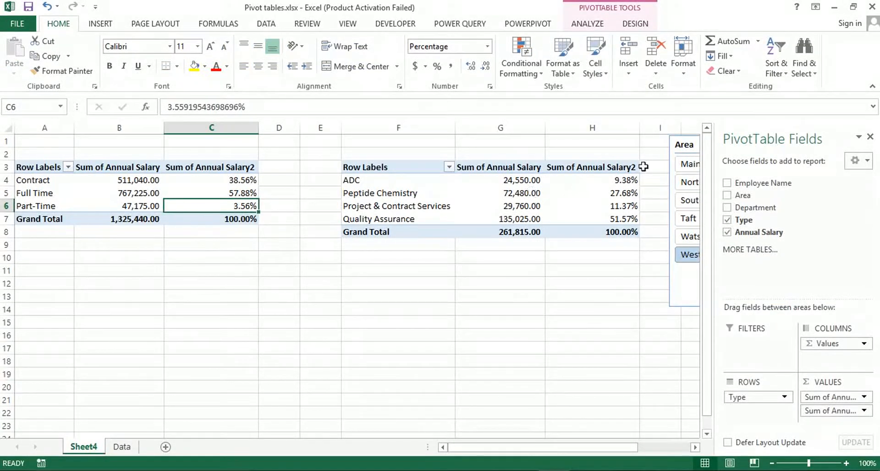
pyautogui.click(682, 146)
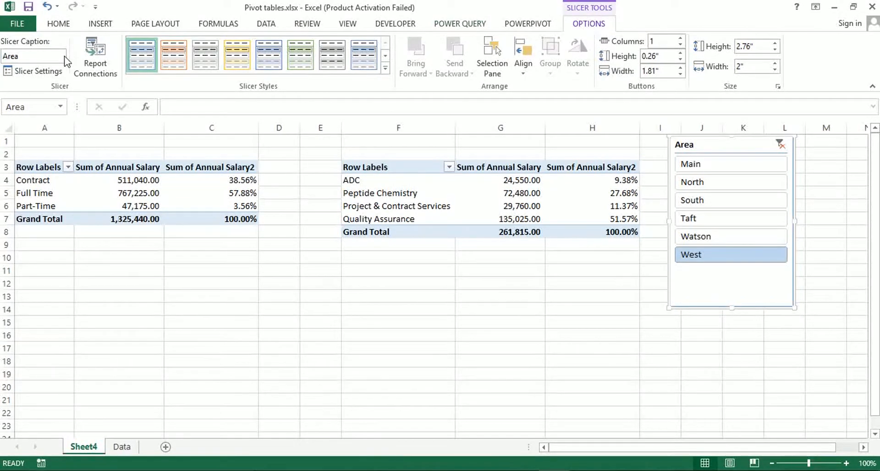
pyautogui.click(101, 62)
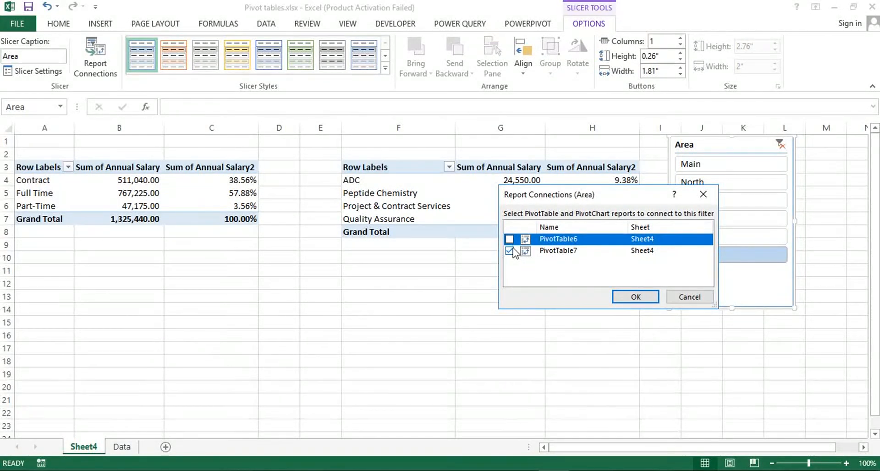
pyautogui.click(509, 240)
pyautogui.click(634, 297)
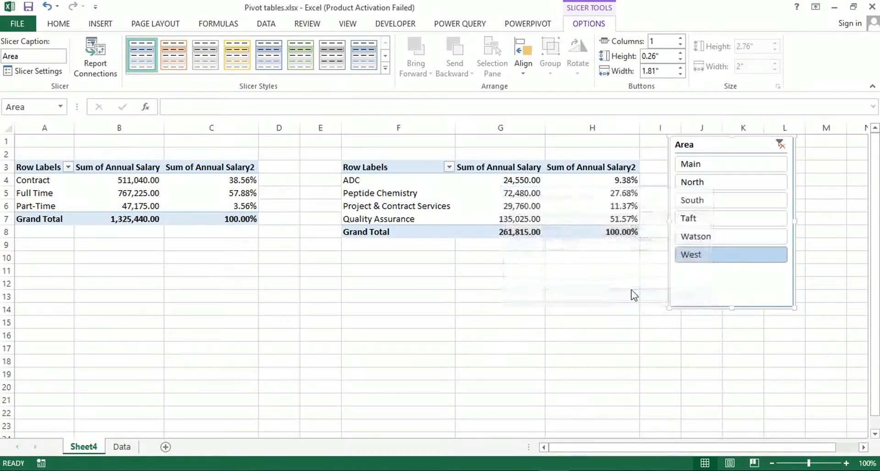
# Step: Filter both PivotTables by each area from Main through West, and back through Taft, South and North to Main
pyautogui.click(732, 165)
pyautogui.click(729, 182)
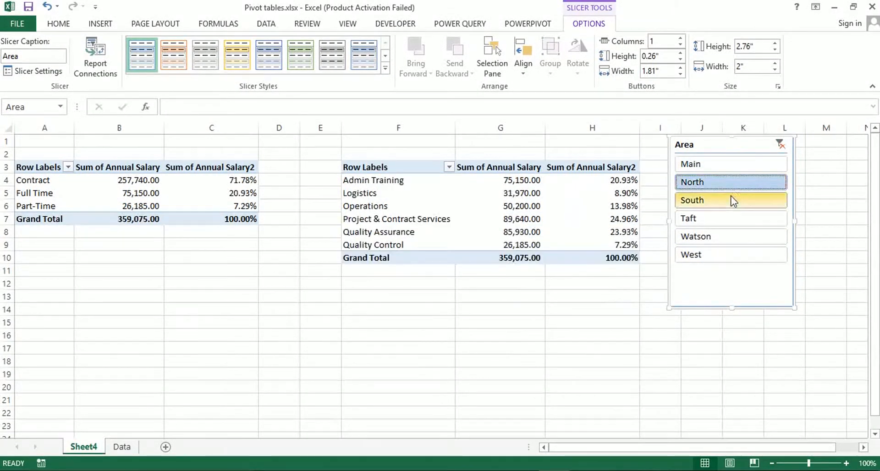
pyautogui.click(729, 201)
pyautogui.click(729, 218)
pyautogui.click(719, 238)
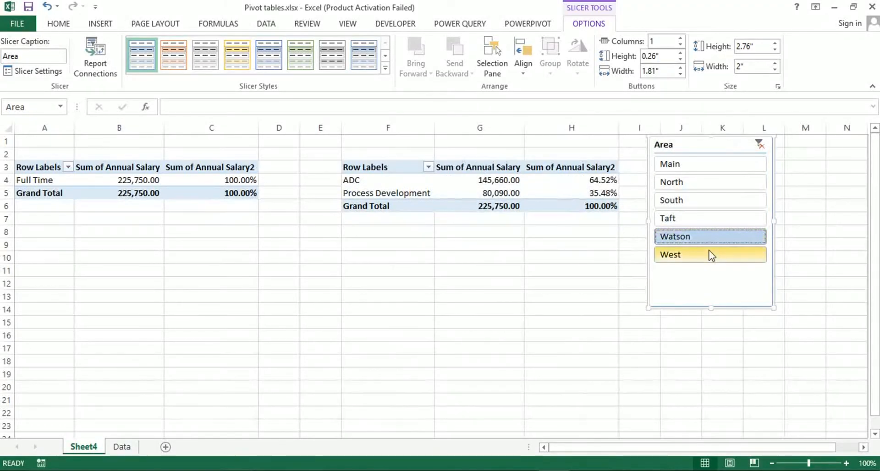
pyautogui.click(713, 254)
pyautogui.click(711, 218)
pyautogui.click(709, 200)
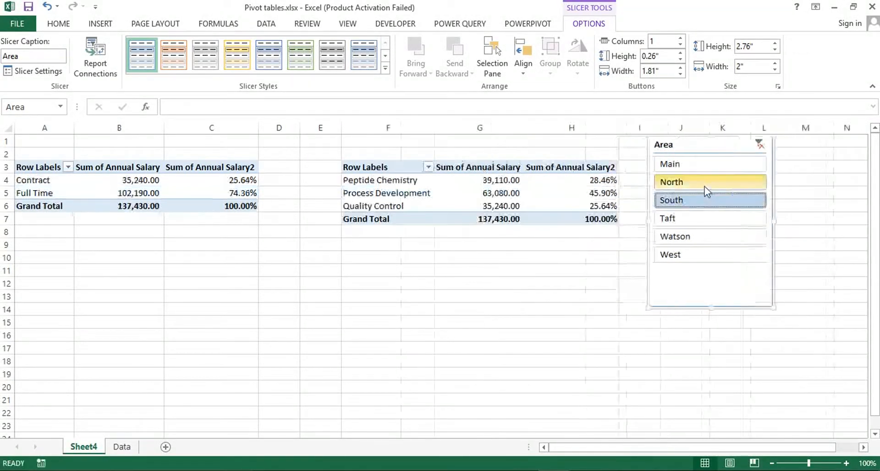
pyautogui.click(704, 184)
pyautogui.click(703, 164)
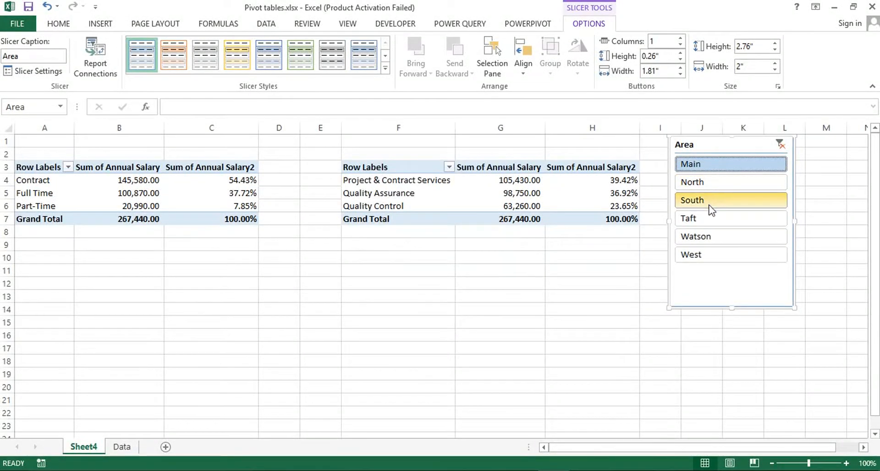